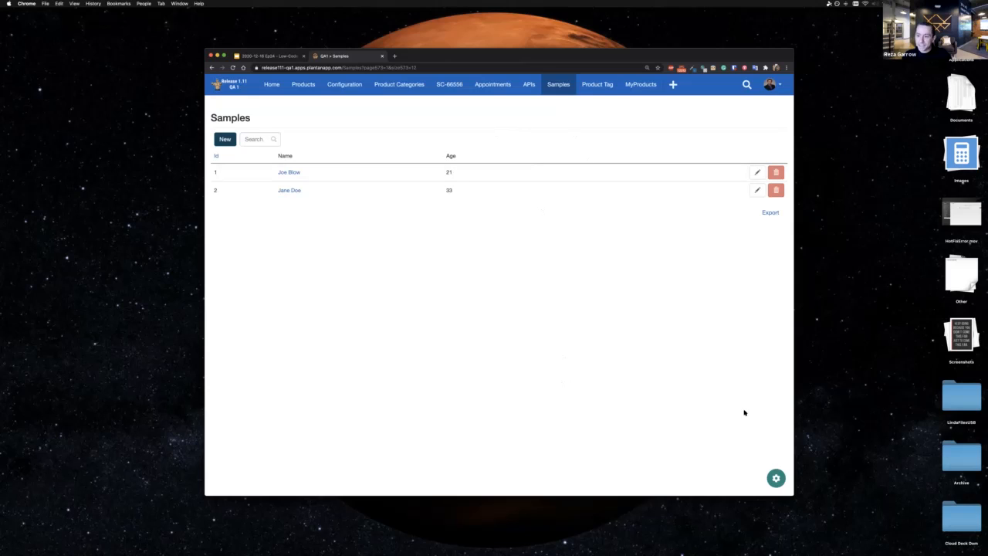
Step: Open the customization settings for the Samples page's Listing module and close them without changes
left_click(776, 478)
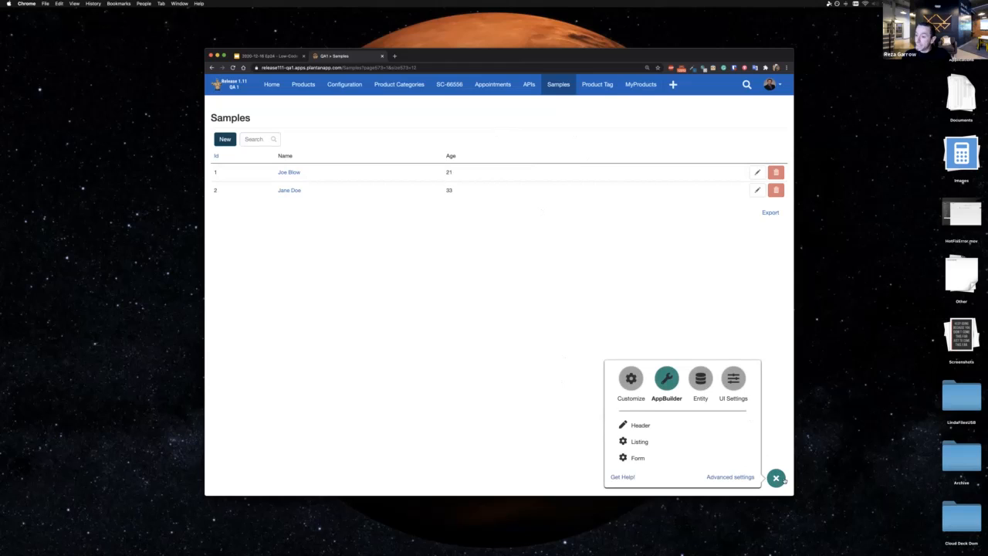
left_click(631, 377)
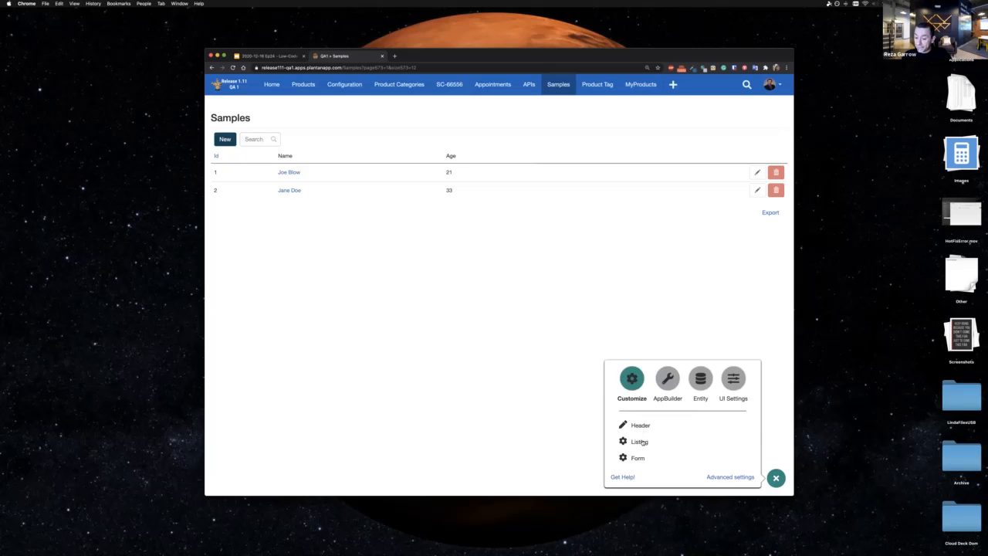
left_click(642, 440)
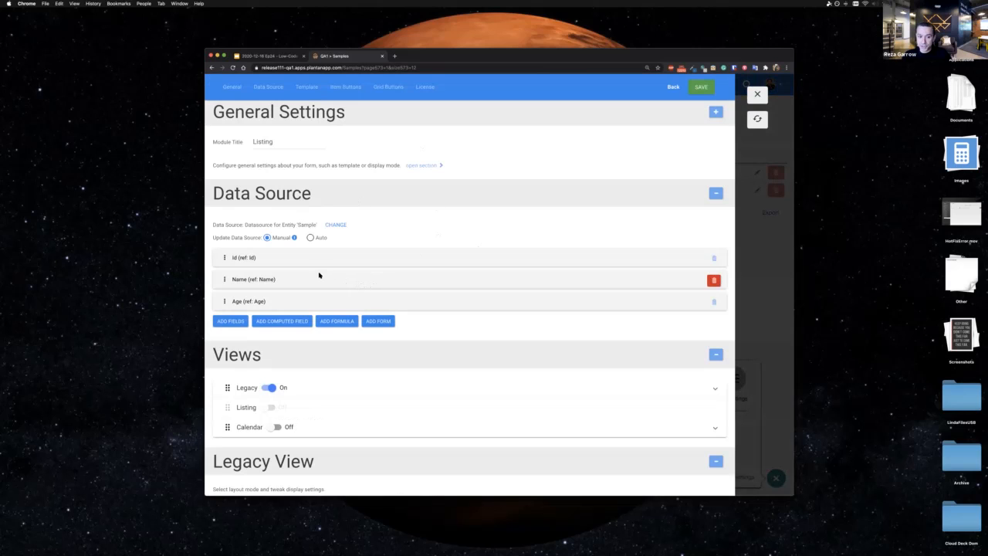
left_click(757, 95)
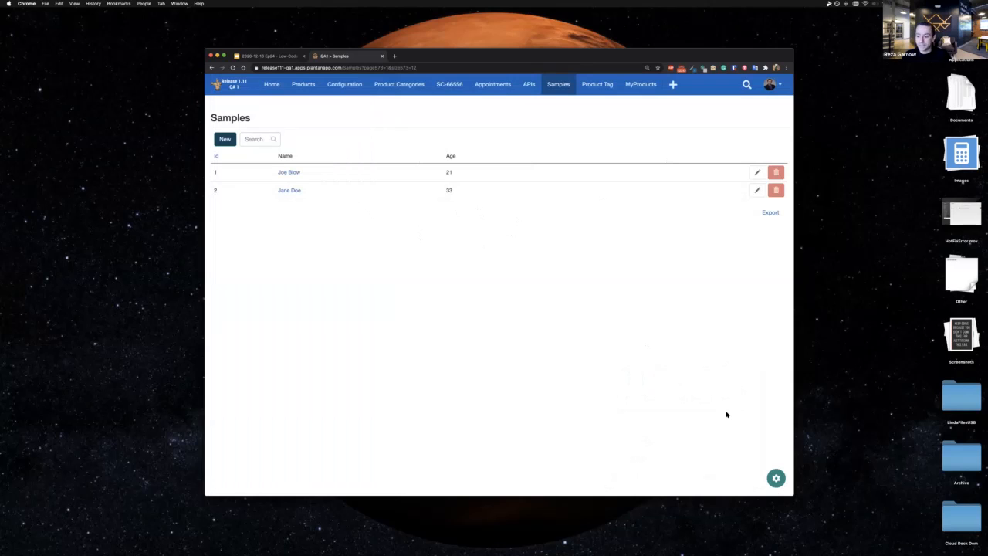
Step: Reopen the Listing module's settings and exit them using the option that refreshes the page
left_click(776, 478)
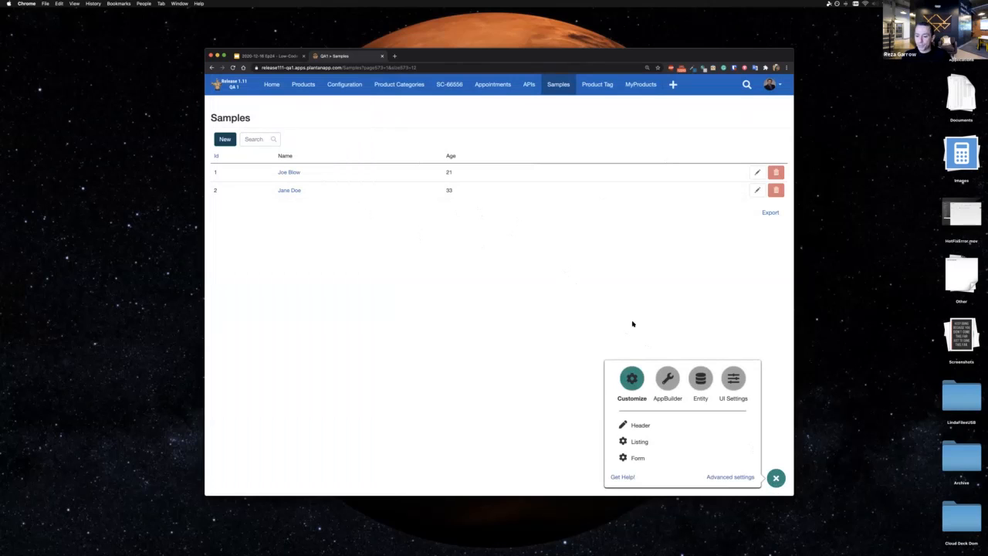
left_click(643, 440)
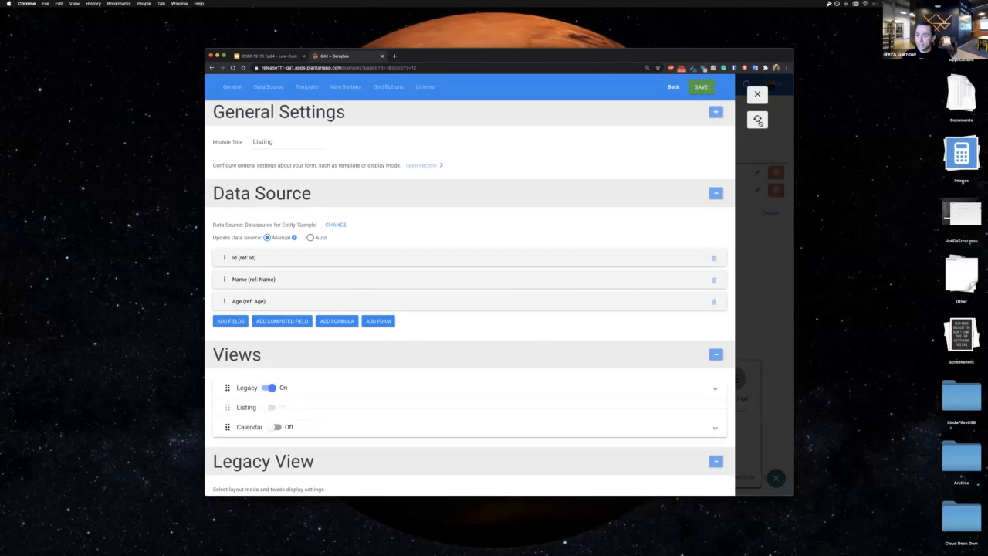
left_click(758, 120)
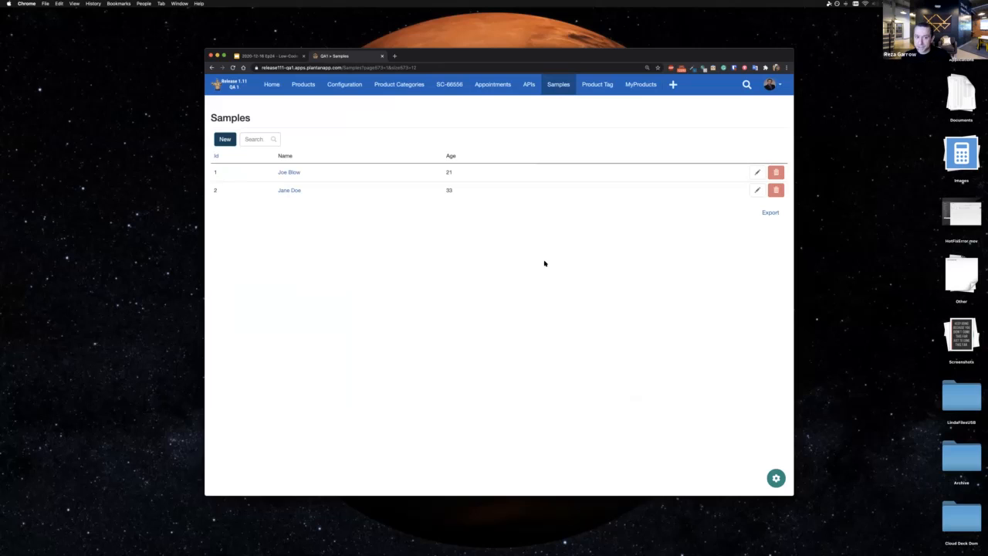
Step: Try out different primary colors for the app in UI Settings, ending on the blue #1376c2
left_click(776, 478)
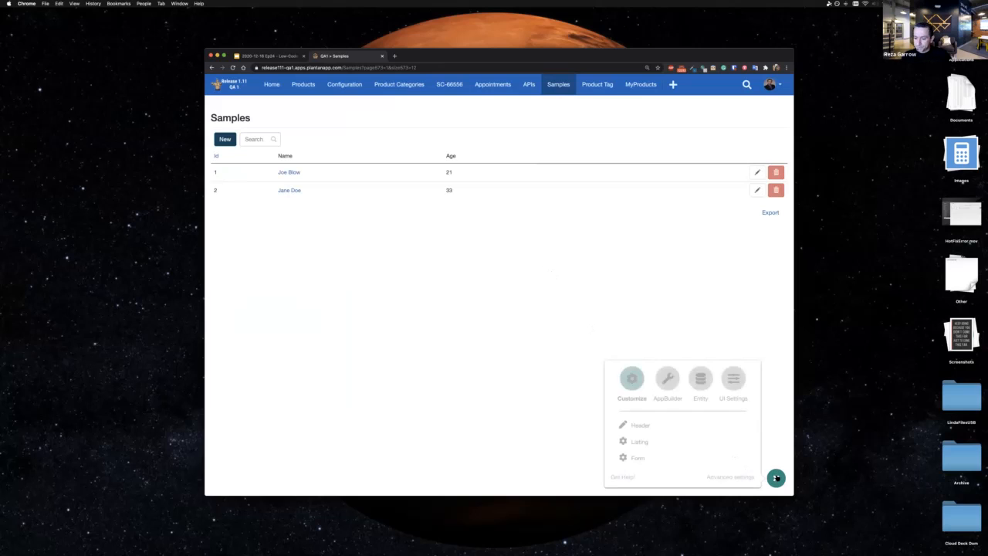
left_click(729, 385)
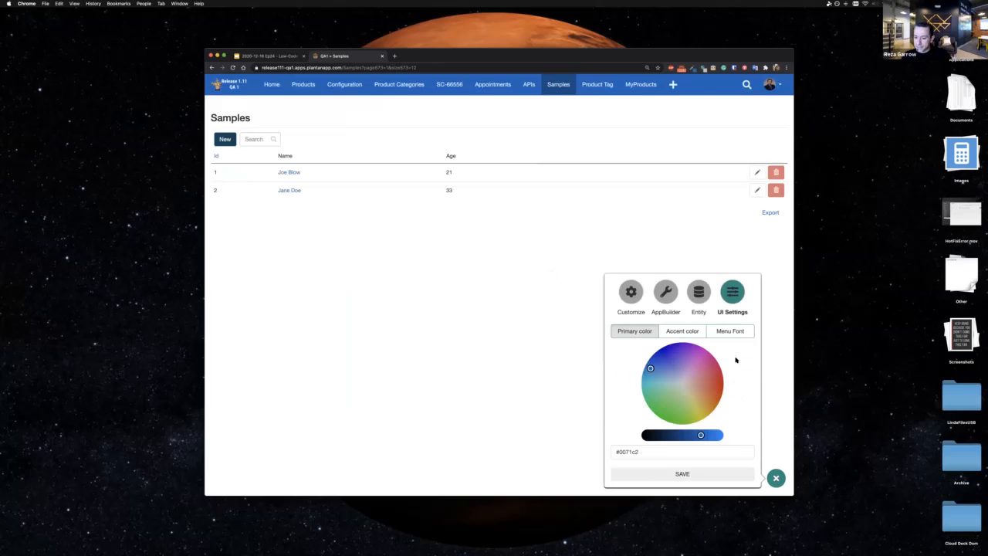
left_click_drag(651, 369, 666, 352)
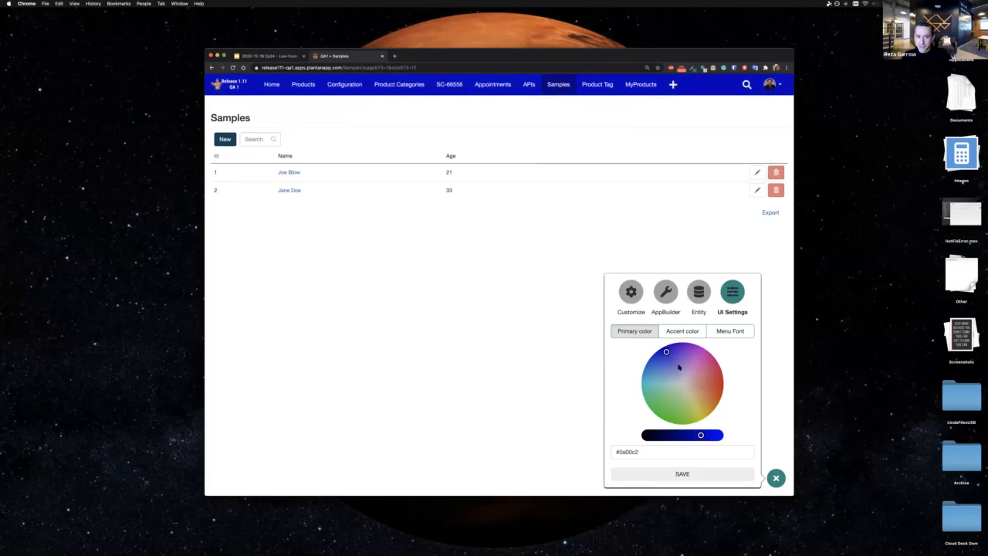
left_click(653, 373)
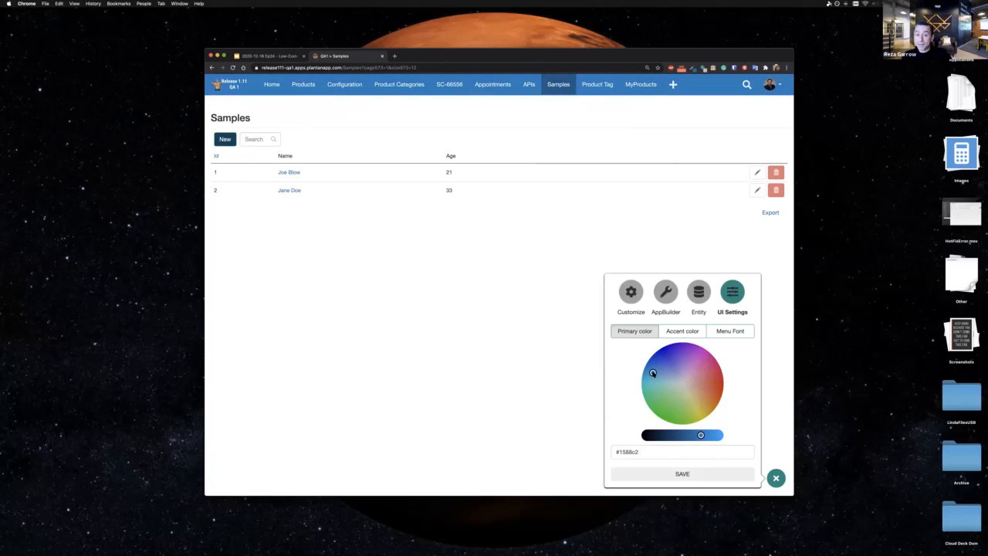
left_click_drag(653, 373, 653, 370)
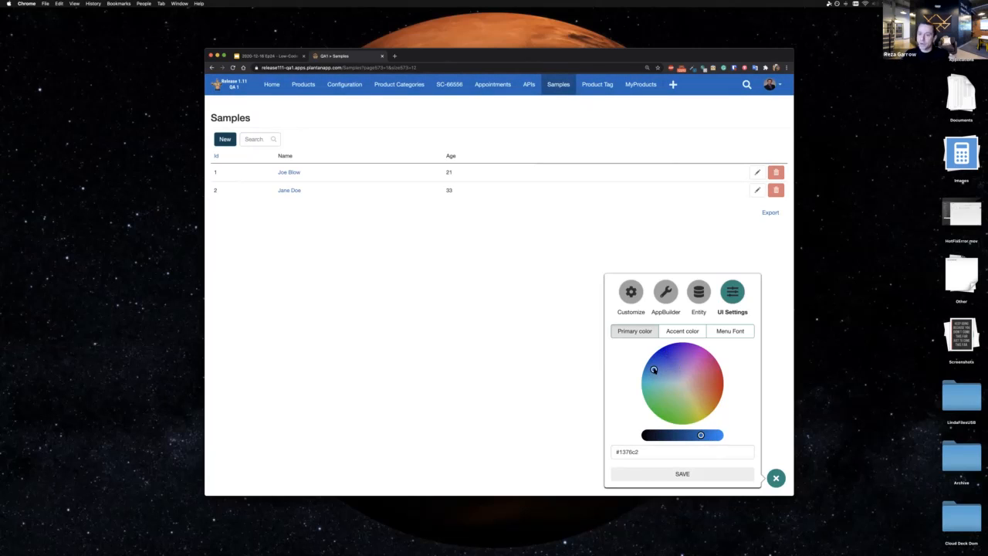
Step: Try a dark green accent color in UI Settings, ending on #256126
left_click(679, 332)
left_click_drag(651, 378, 665, 410)
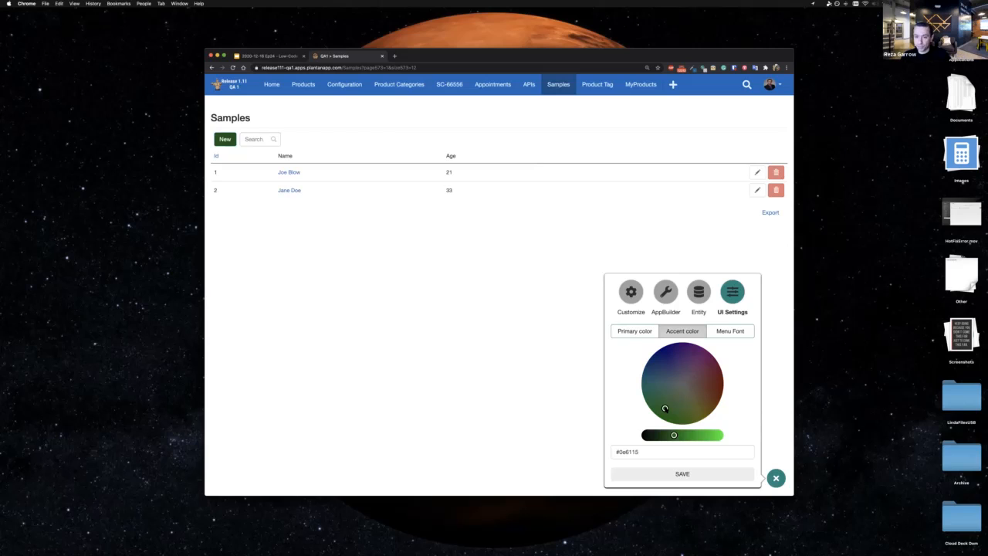
mouse_move(666, 409)
left_mouse_down()
mouse_move(679, 399)
mouse_move(671, 402)
left_mouse_up()
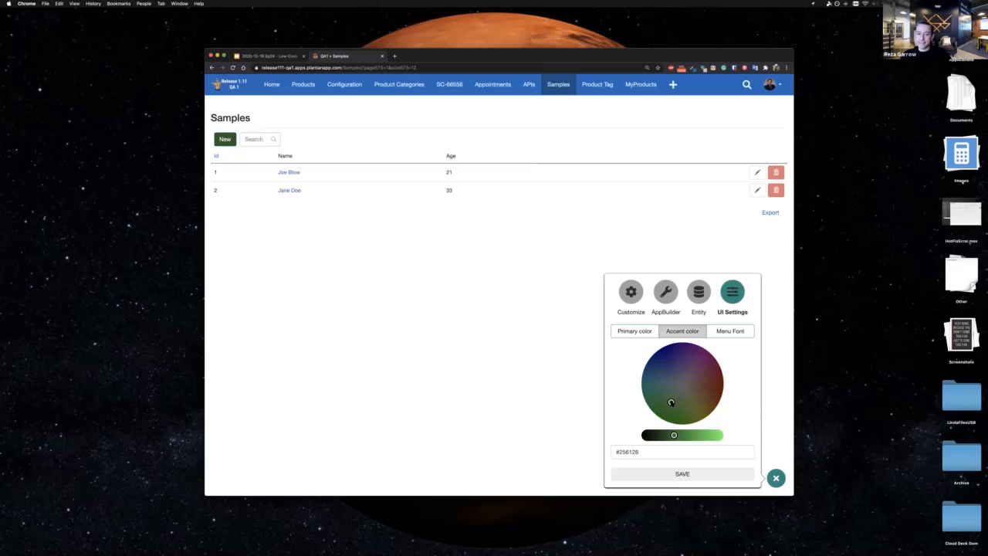
Step: Try the green #73ff66 as the menu font color, and close UI Settings without saving the color changes
left_click(731, 332)
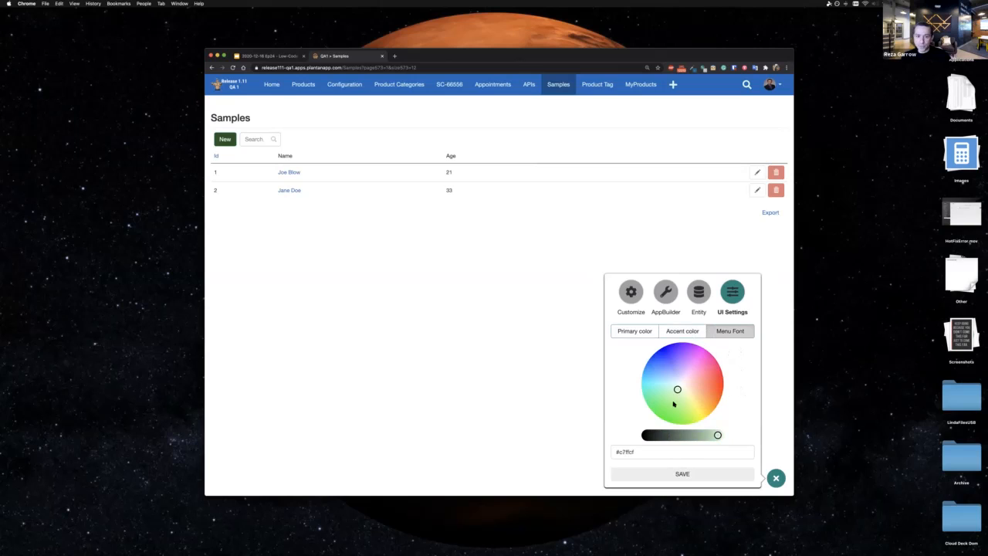
left_click(673, 403)
left_click(673, 403)
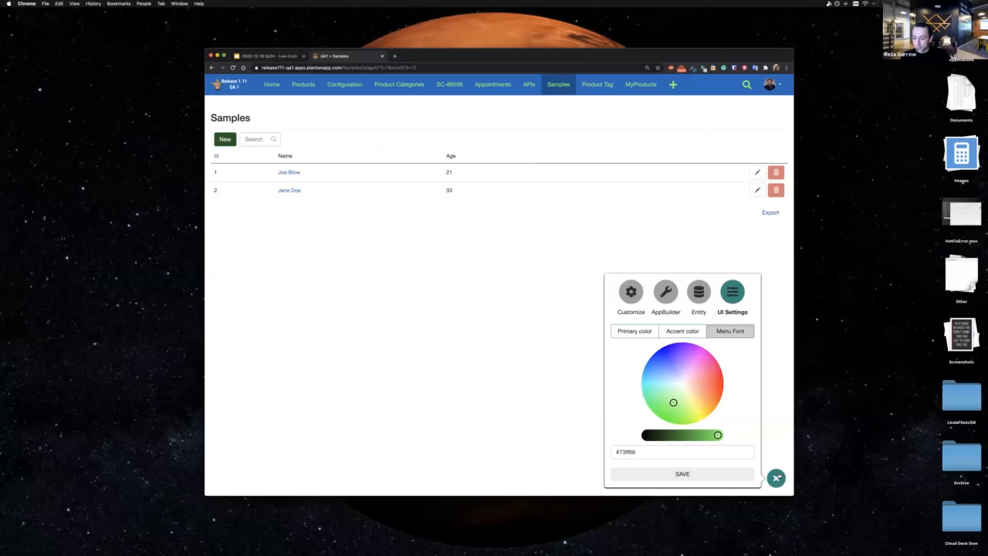
left_click(777, 478)
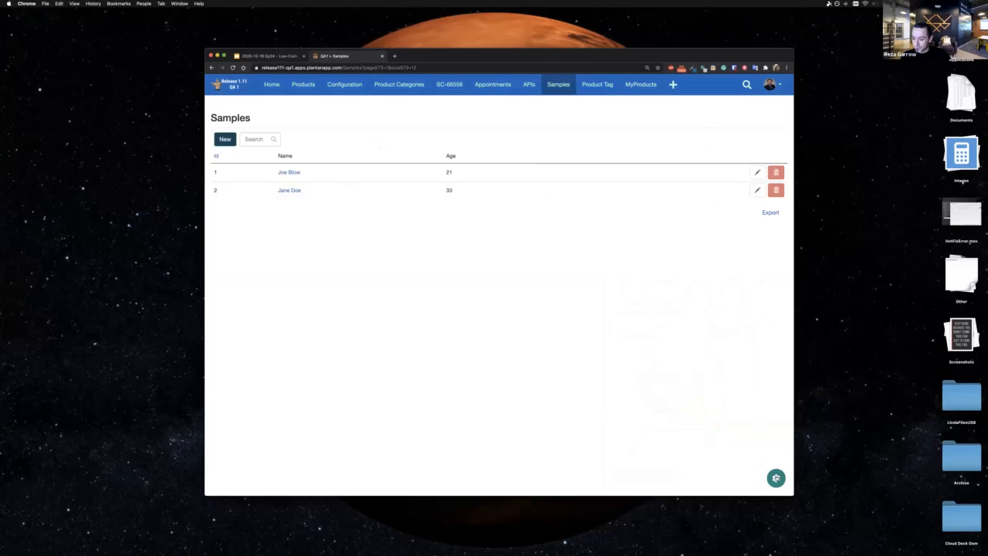
Step: Open the Workflows list in AppBuilder and widen the browser window so the whole table fits
left_click(777, 478)
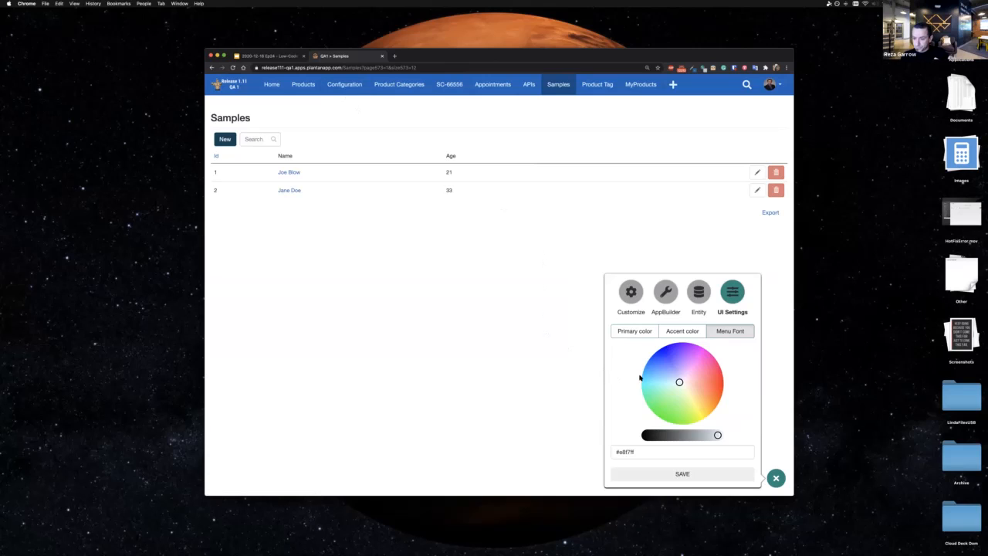
left_click(666, 302)
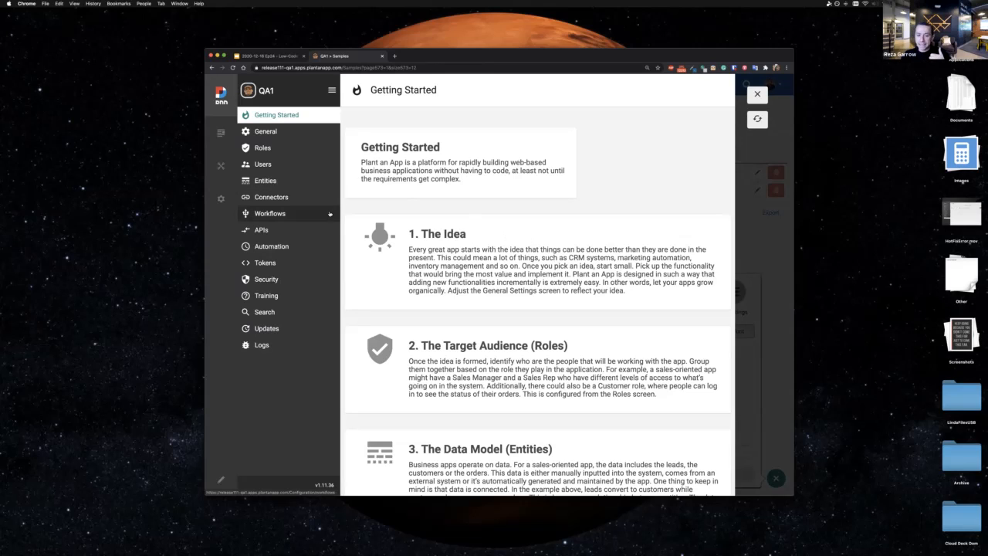
left_click(305, 217)
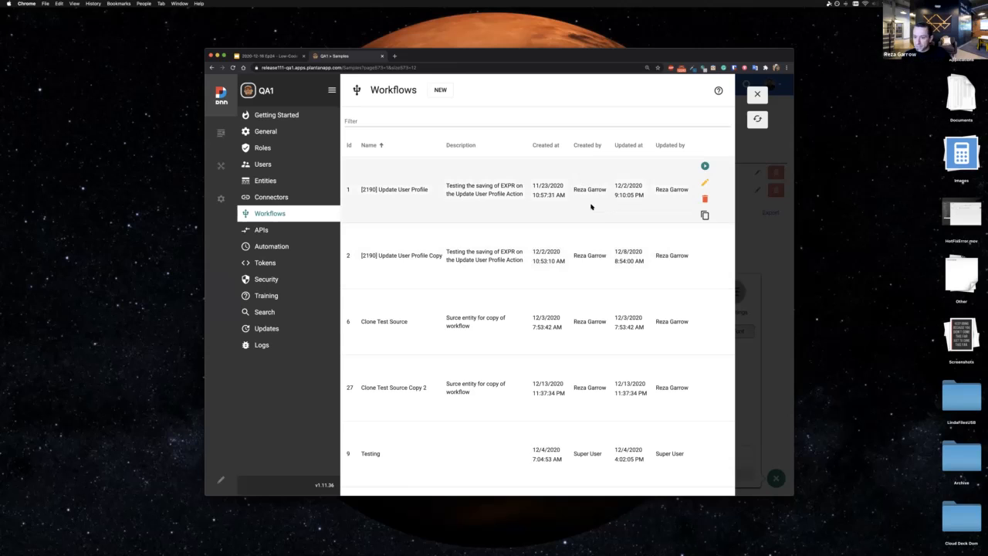
scroll(592, 206, "down", 1)
scroll(592, 207, "down", 2)
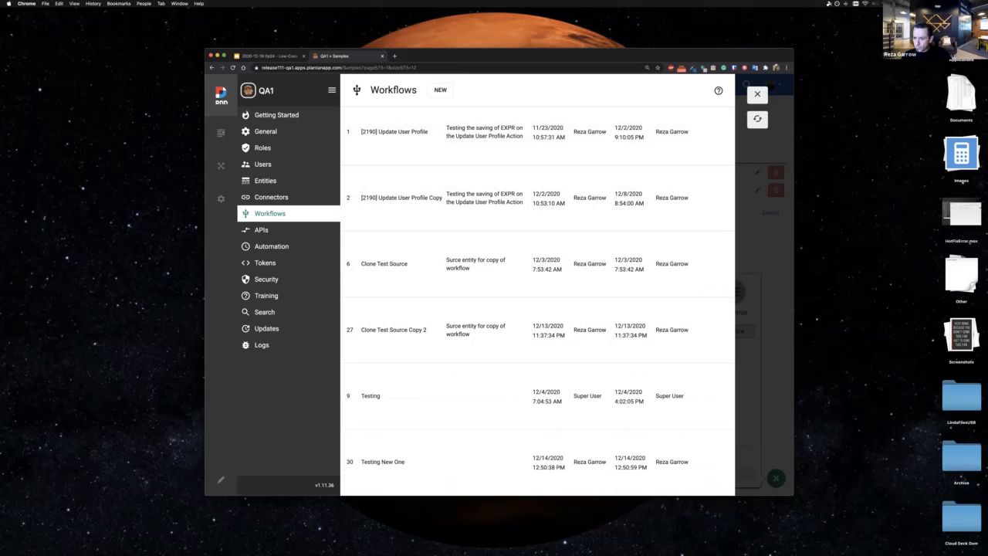
left_click_drag(794, 313, 865, 308)
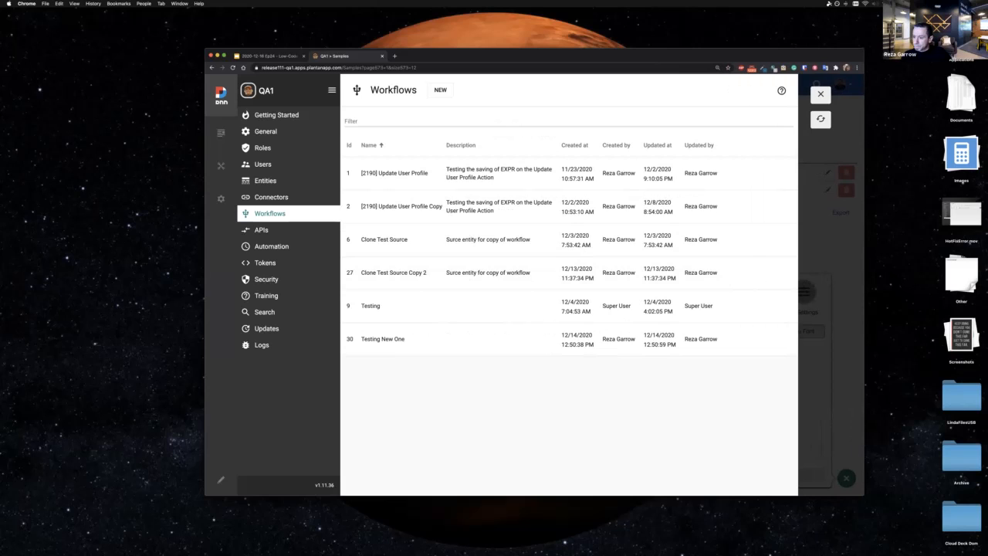
left_click_drag(864, 258, 901, 259)
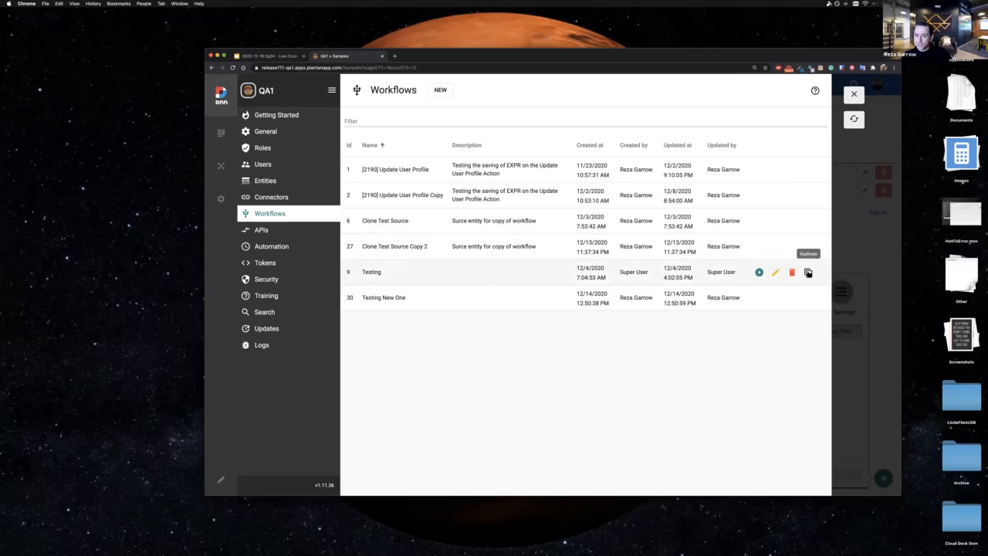
Step: Duplicate the "Testing" workflow and open the copy to view its name and description settings, leaving without saving
left_click(809, 273)
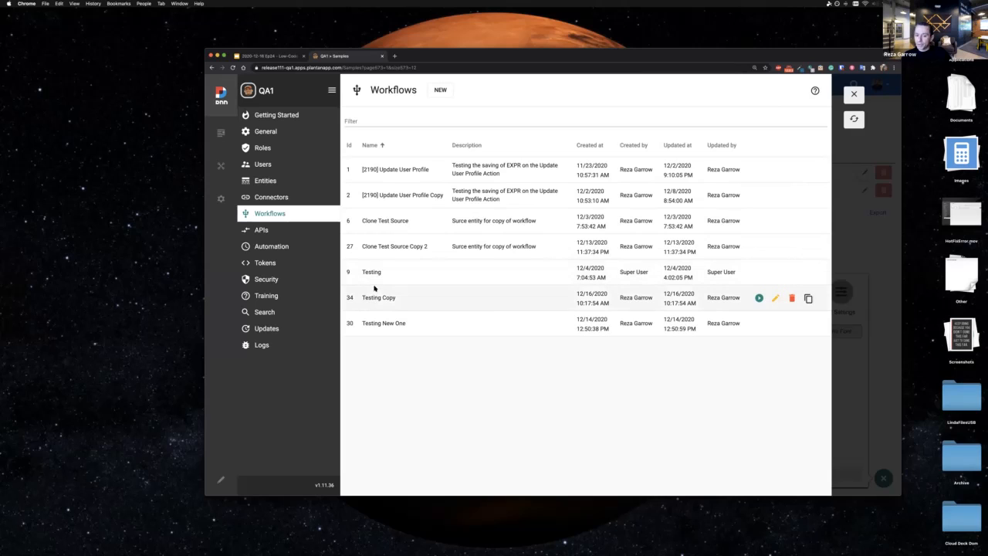
left_click(774, 301)
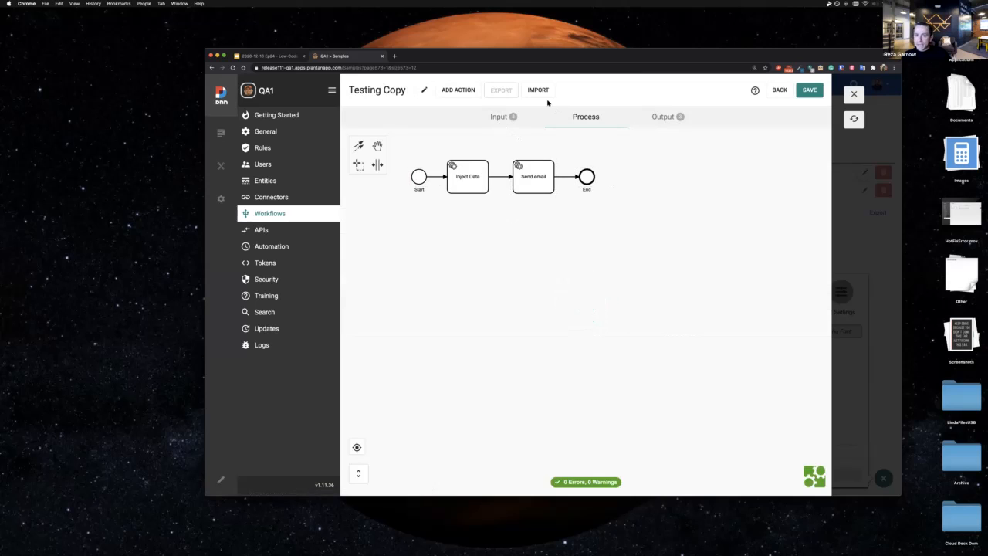
left_click(425, 91)
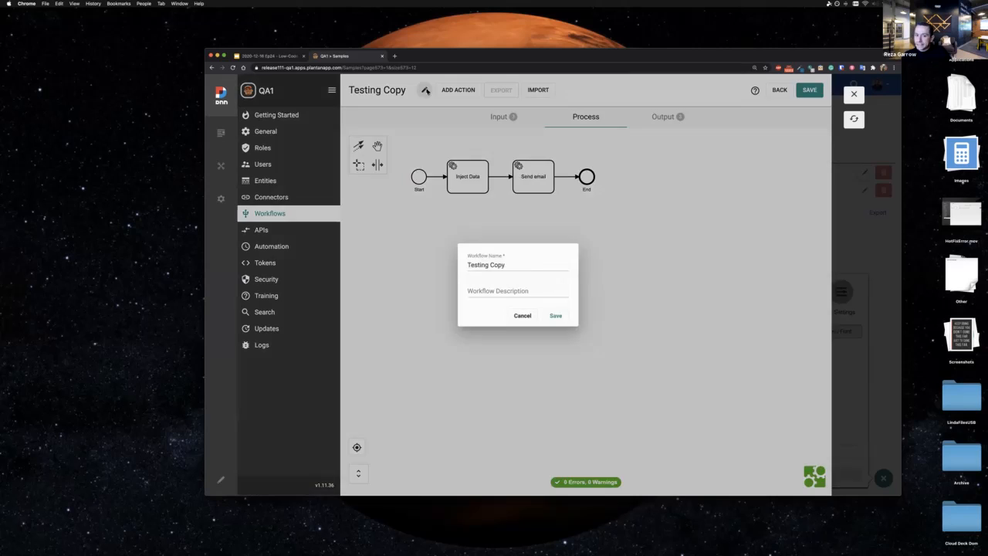
left_click(522, 317)
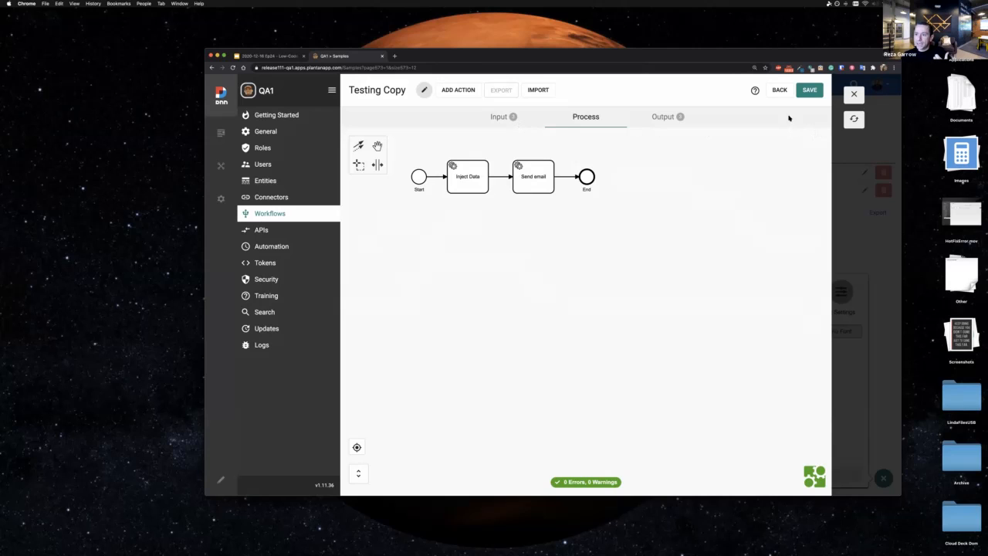
left_click(778, 93)
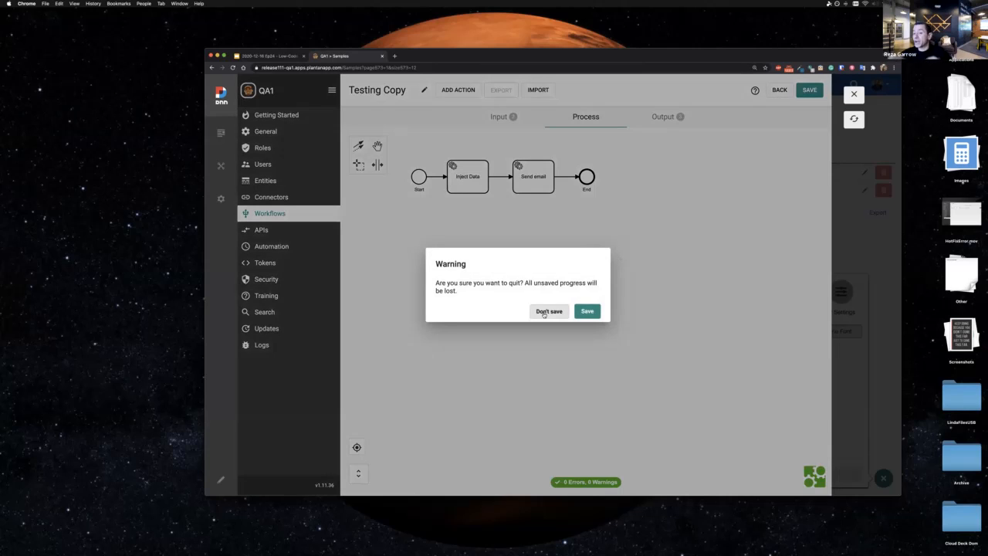
left_click(545, 312)
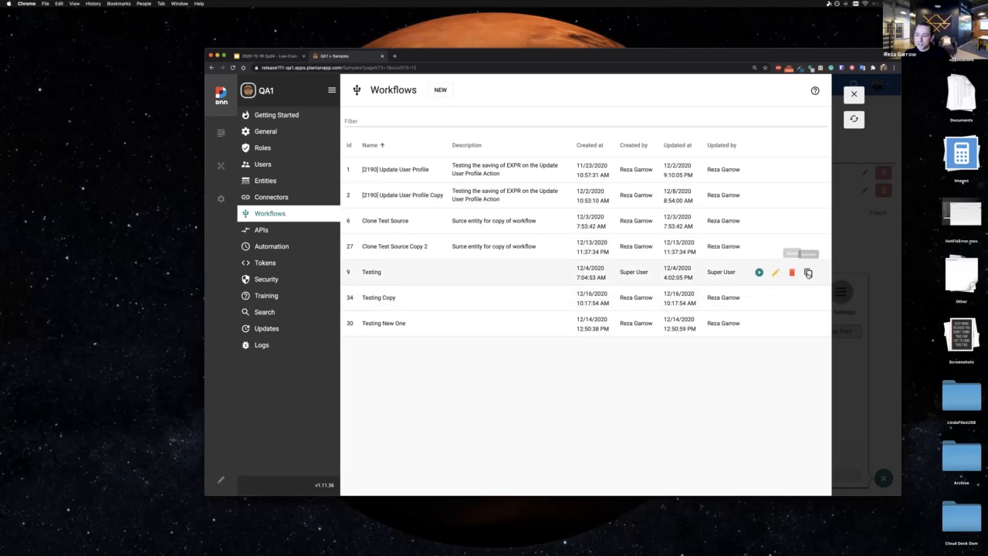
Step: Duplicate the "Testing" workflow a second time and return to the Samples page
left_click(809, 272)
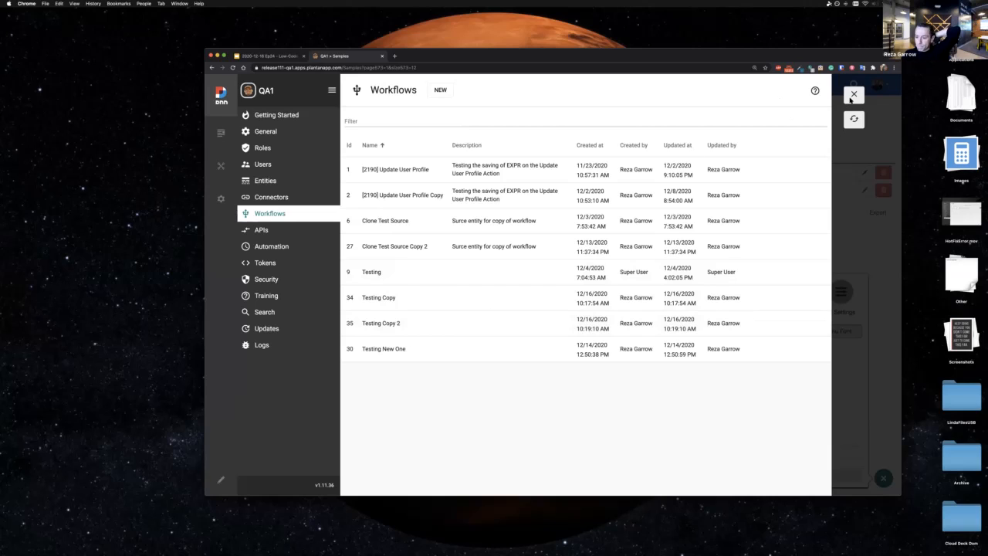
left_click(853, 94)
Step: Open the Sample entity's settings from the Samples page and add a custom property named Phone with the Phone type
left_click(883, 477)
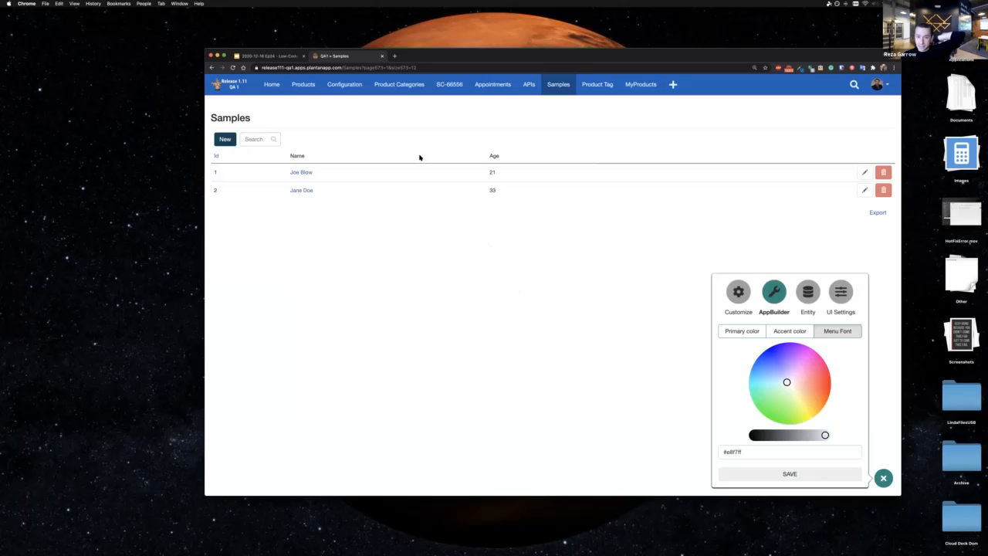
left_click(809, 301)
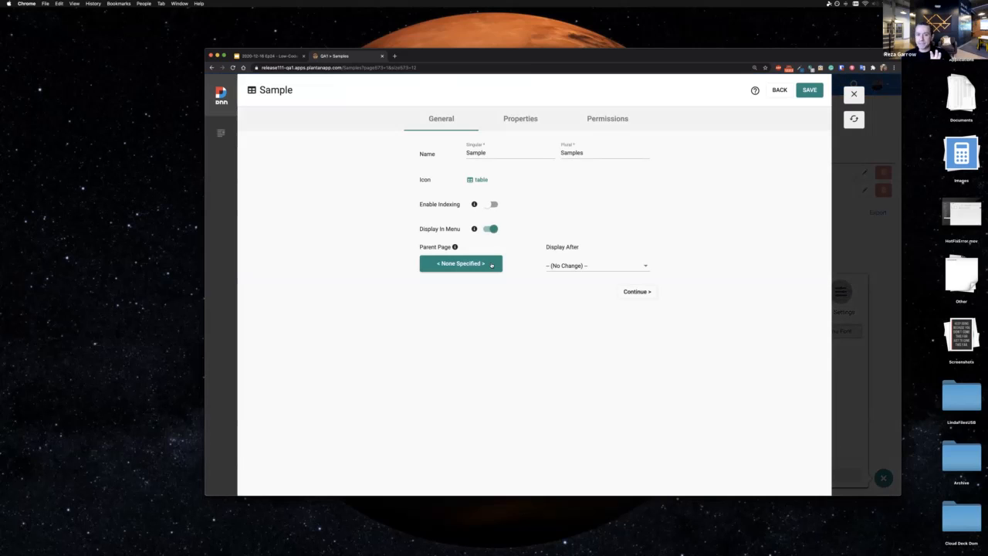
left_click(521, 126)
left_click(264, 373)
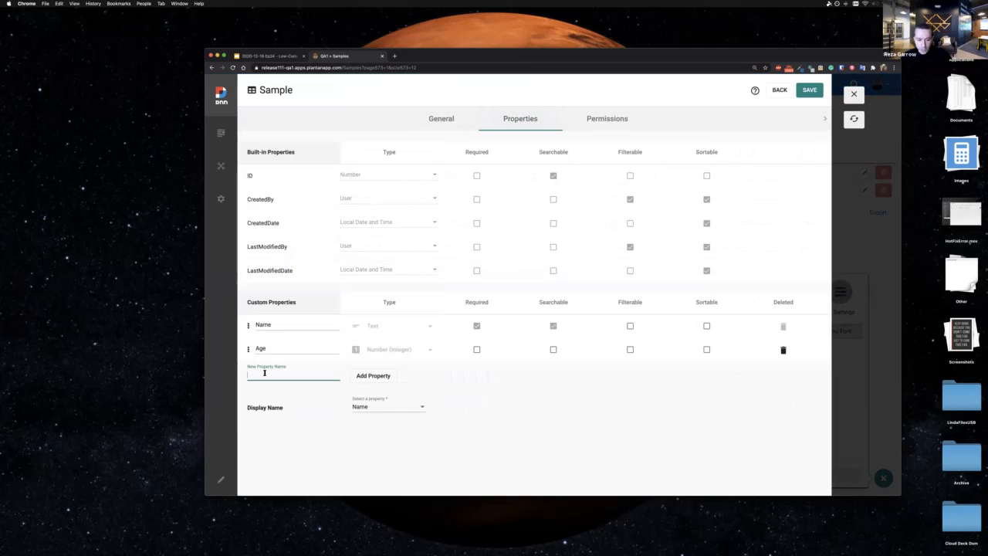
type("Phone")
left_click(389, 376)
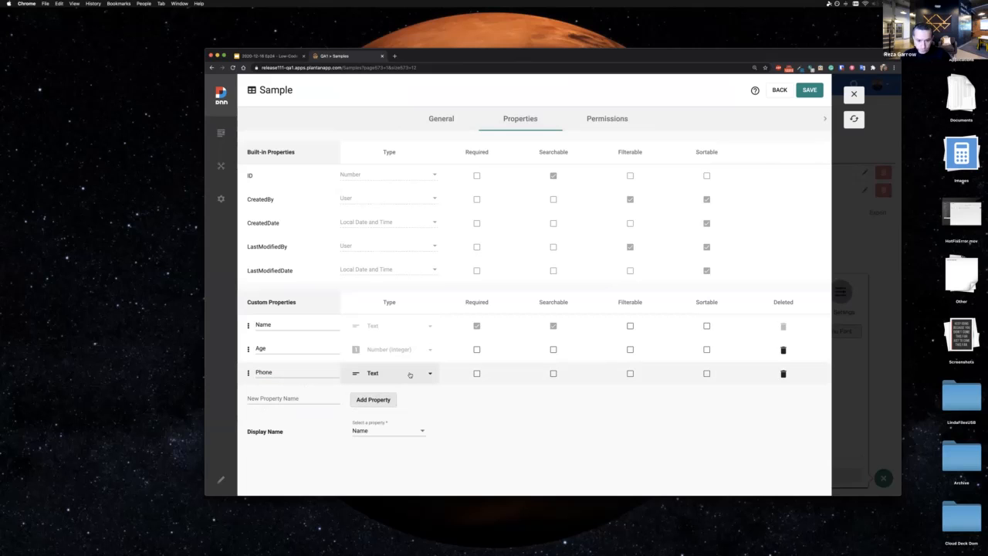
left_click(411, 374)
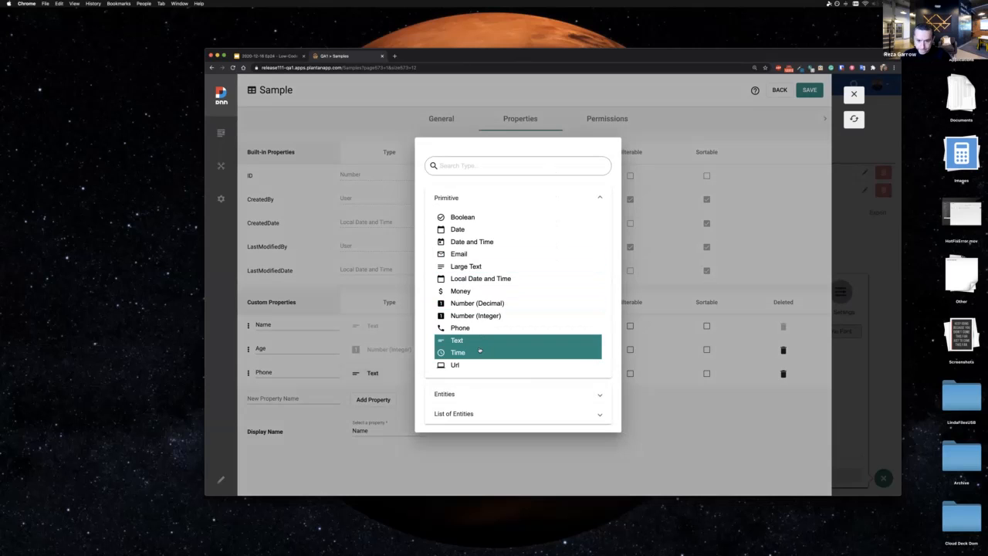
left_click(463, 328)
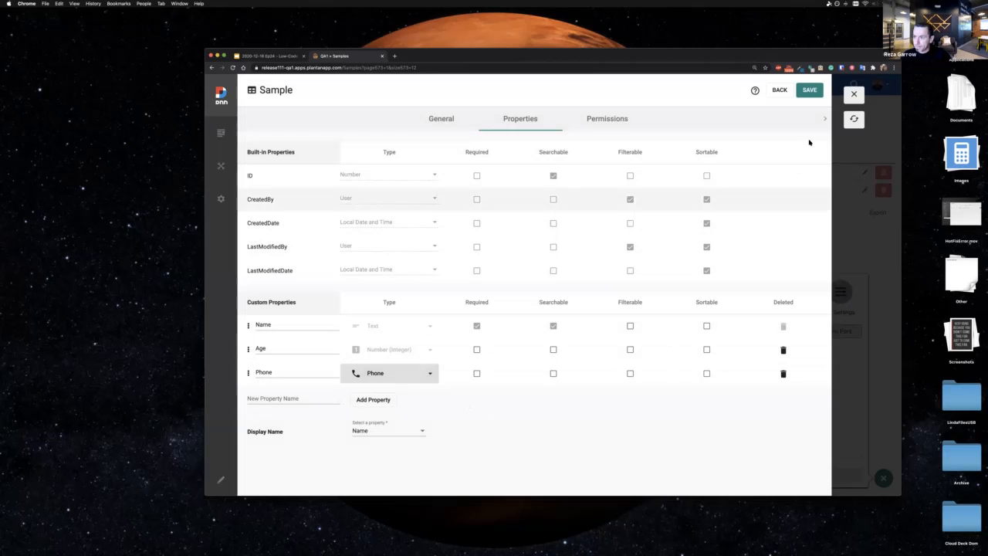
Step: Save the Sample entity, overriding manual changes to its related pages, forms and grids, and return to the refreshed Samples page
left_click(810, 90)
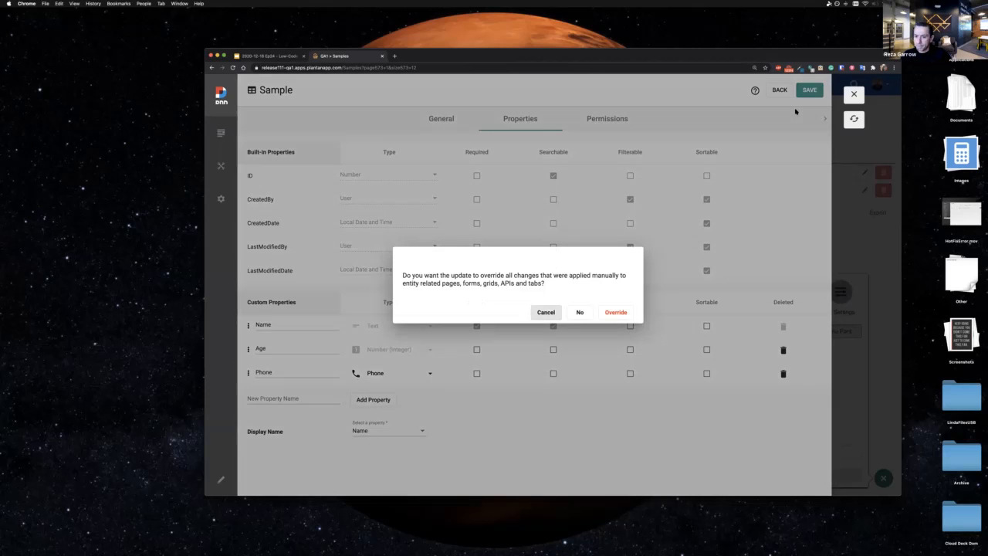
left_click(611, 312)
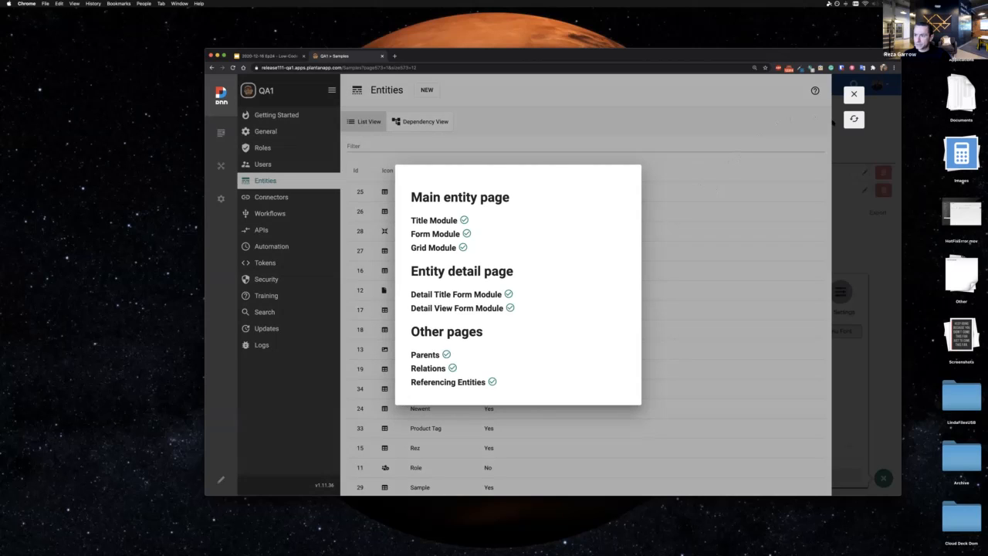
left_click(852, 121)
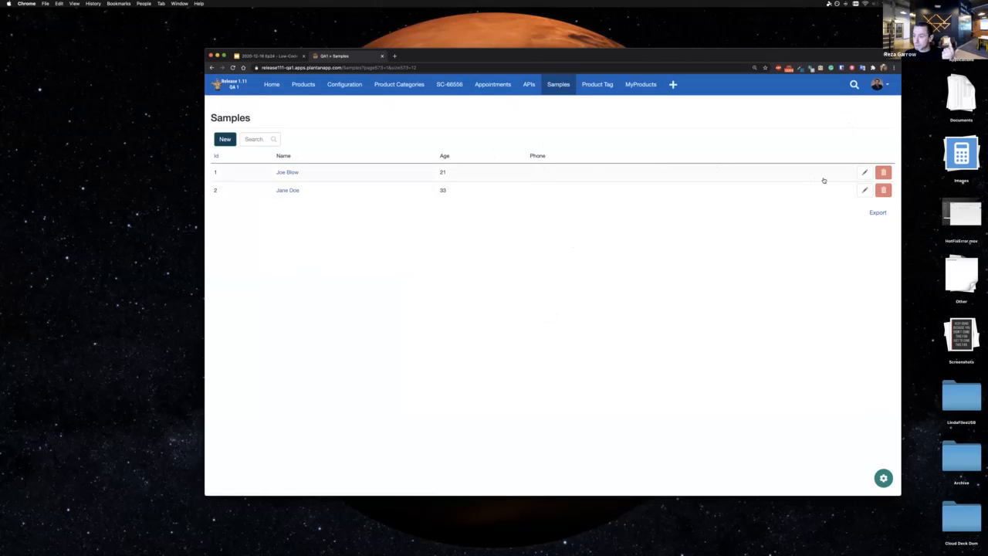
Step: Edit the sample record with Id 1, enter a phone number in its Phone field and update the record
left_click(865, 173)
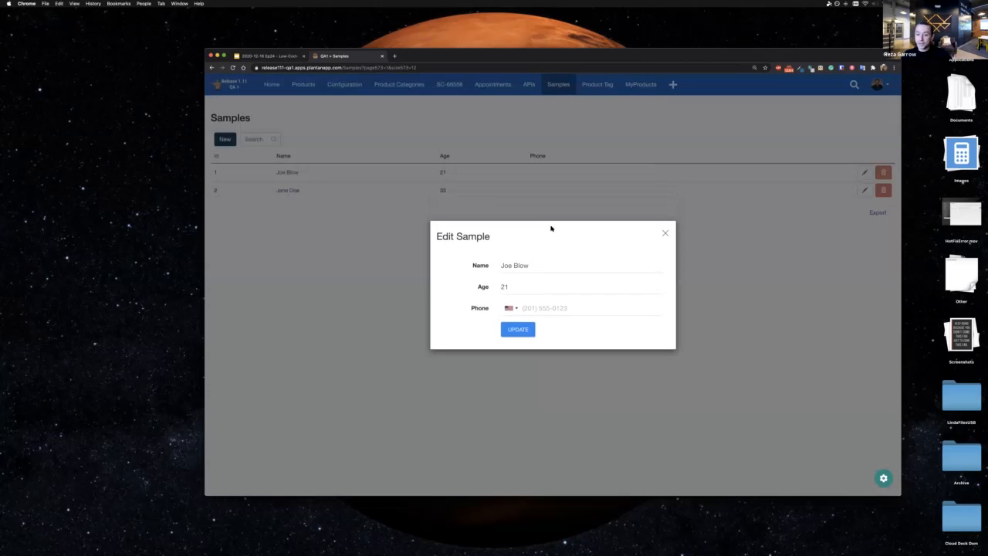
left_click(527, 312)
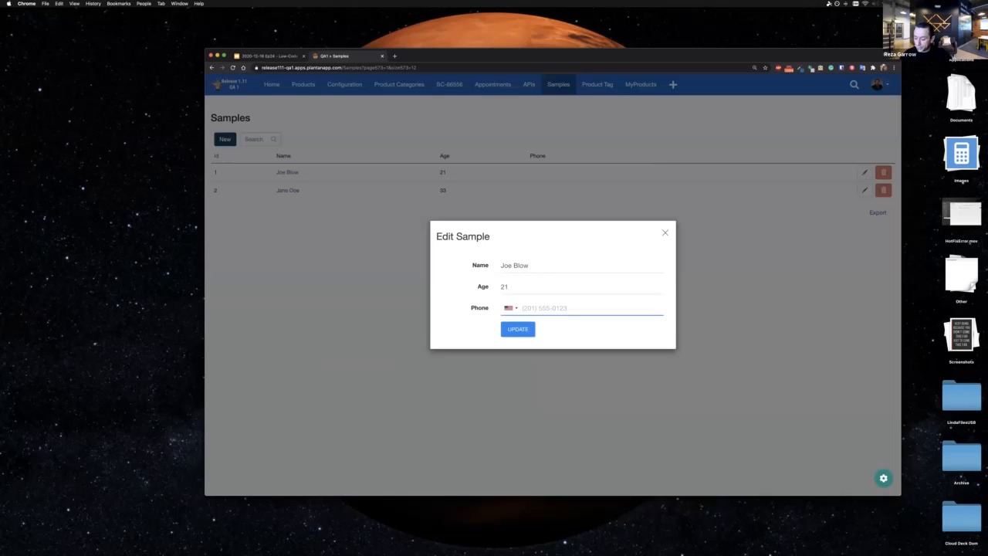
left_click(514, 330)
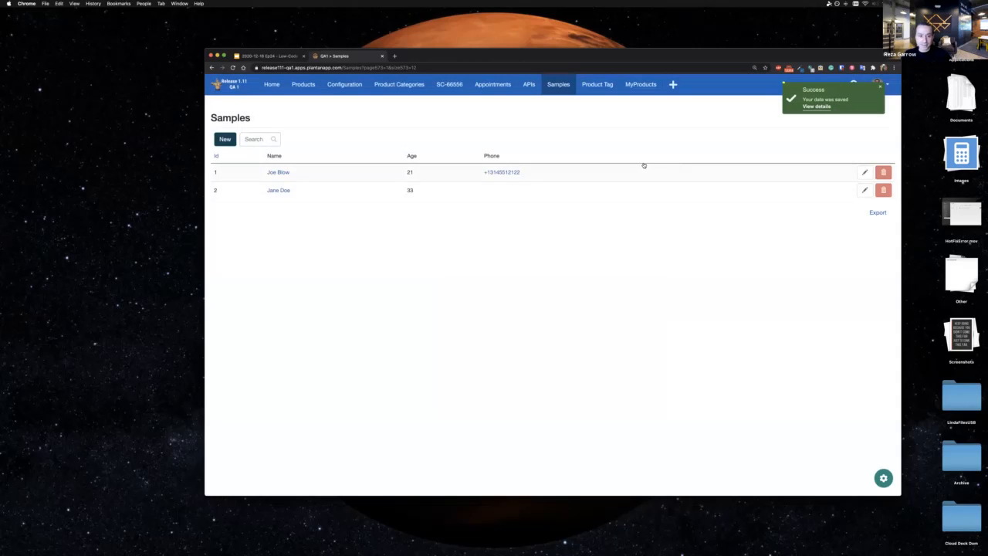
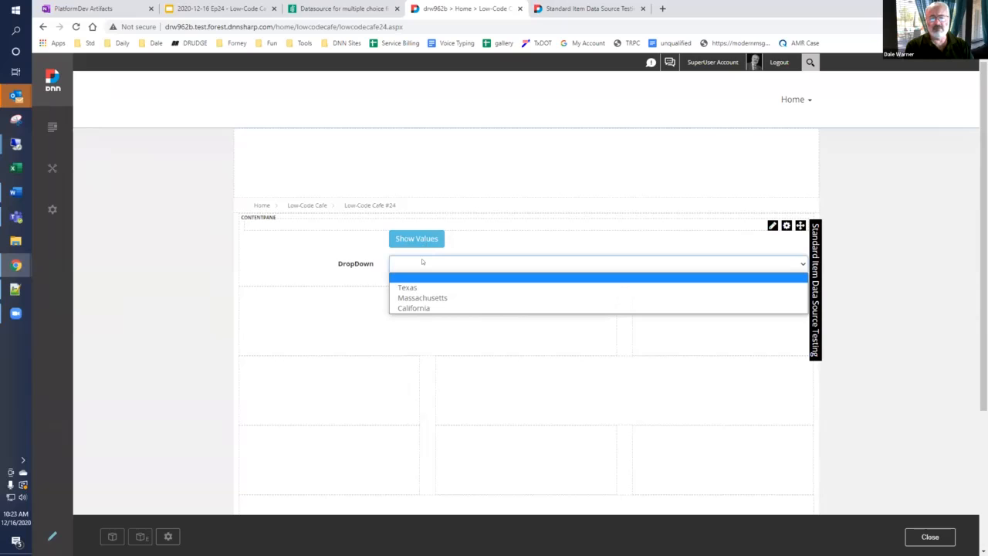
Step: Examine the DropDown field's choices on the Low-Code Cafe #24 page, plus its Items List and generated tokens in the form settings
left_click(422, 263)
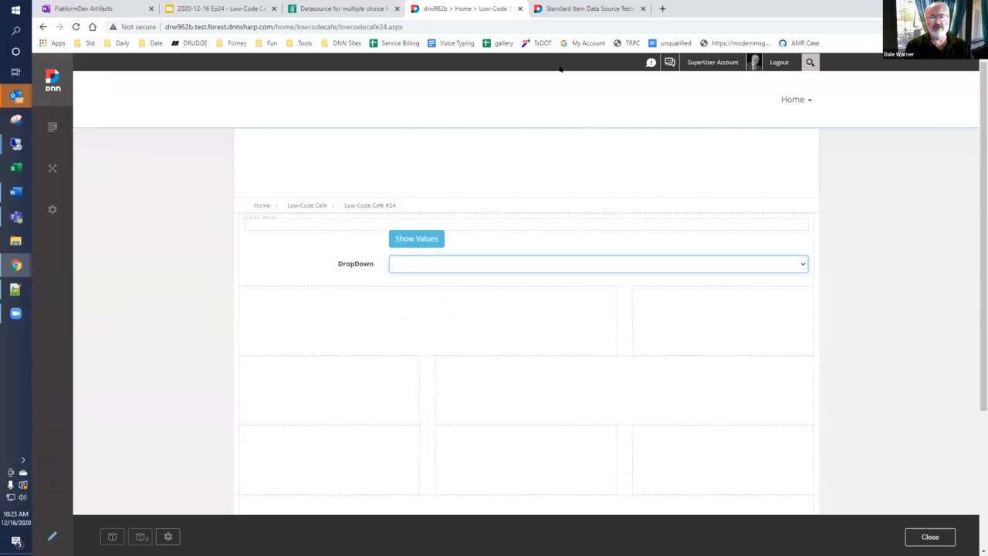
left_click(570, 9)
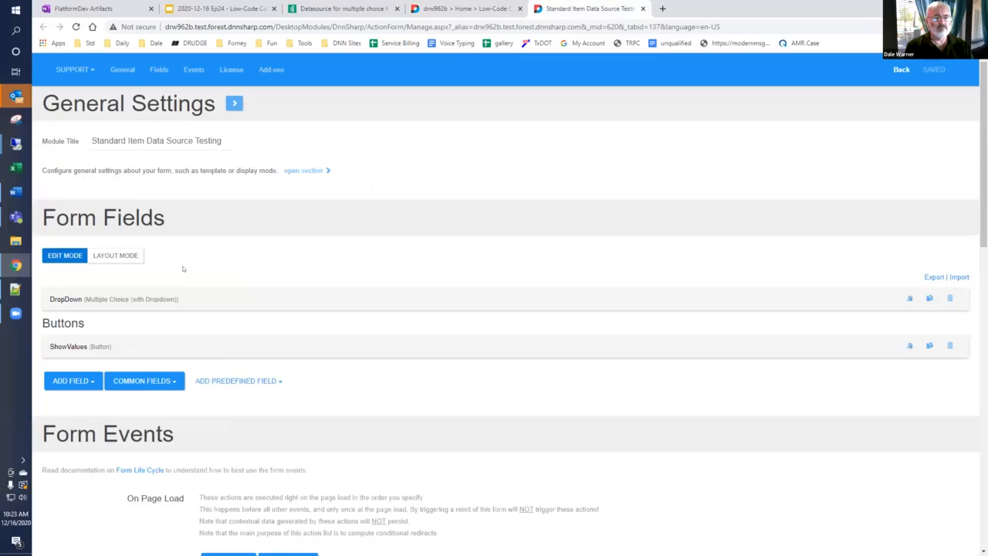
left_click(67, 300)
scroll(118, 237, "down", 2)
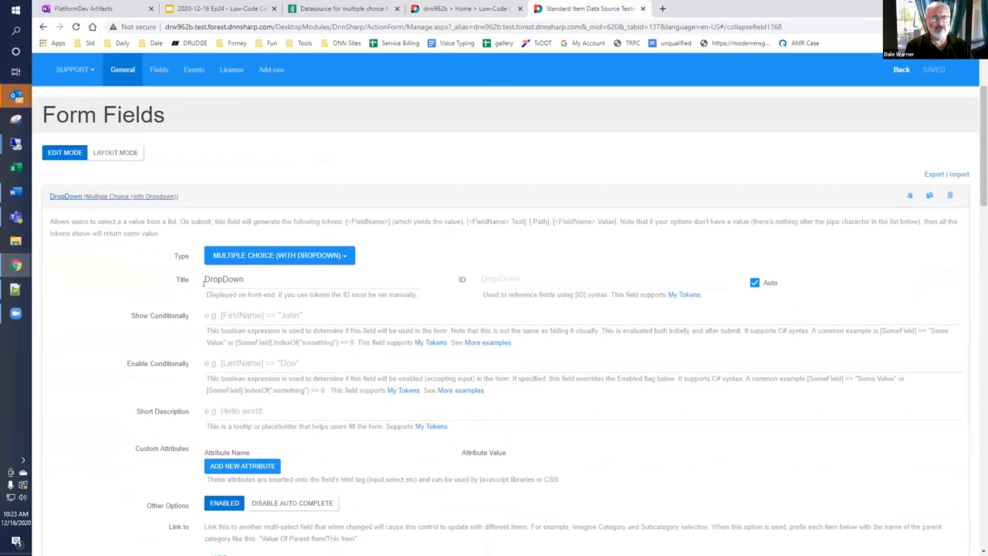
scroll(207, 285, "down", 6)
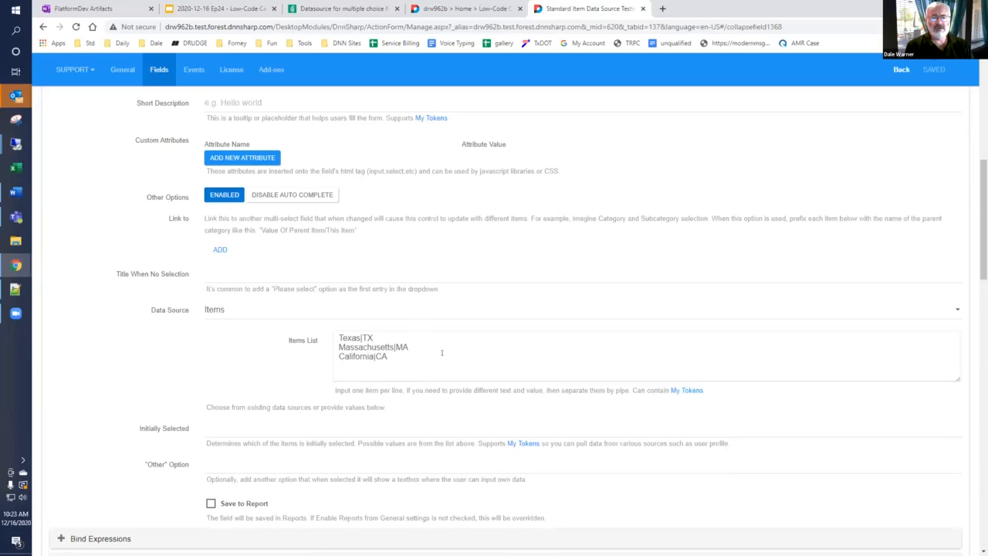
scroll(442, 352, "up", 3)
scroll(442, 352, "up", 3)
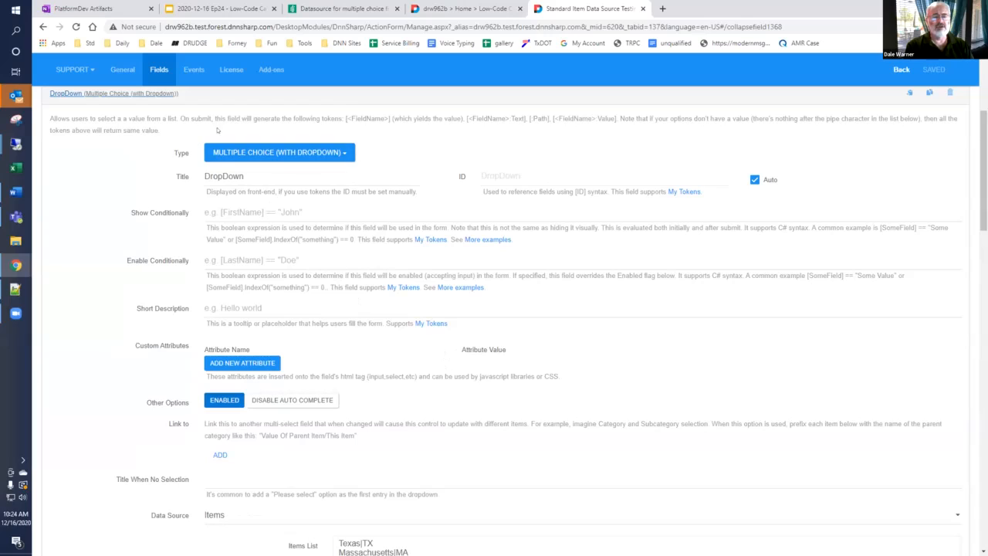
left_click_drag(344, 118, 622, 123)
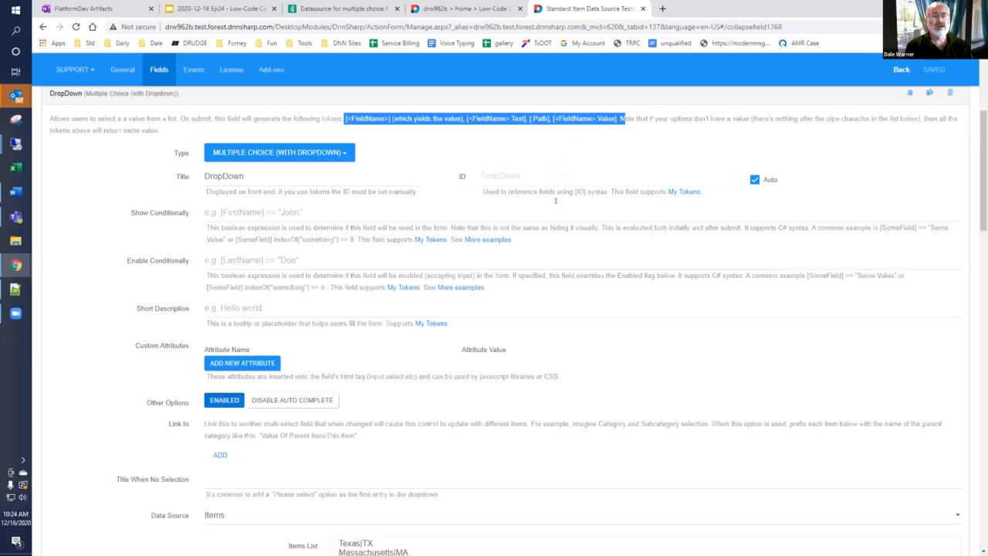
Step: Display the DropDown field's submitted values on the Low-Code Cafe #24 page for Texas and for Massachusetts
left_click(463, 9)
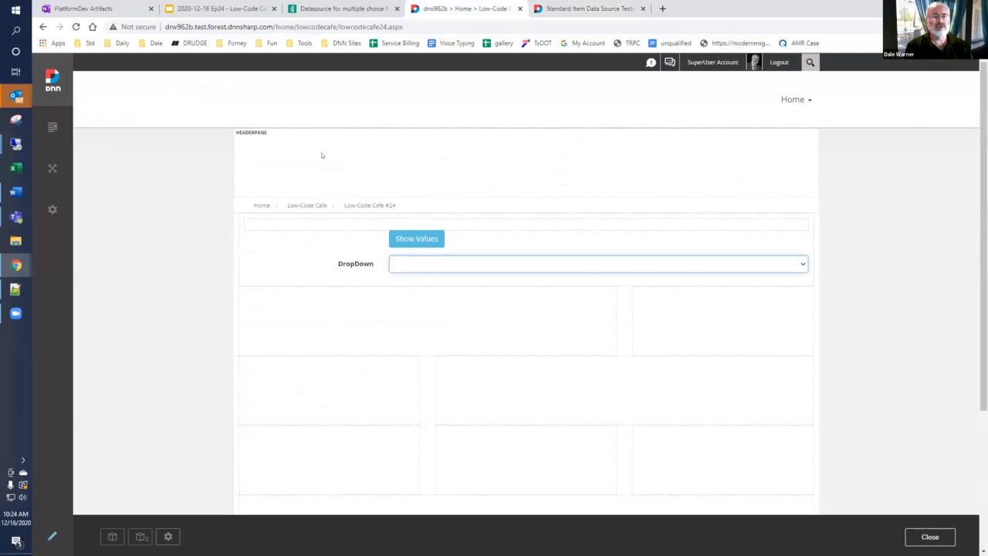
left_click(408, 260)
left_click(405, 284)
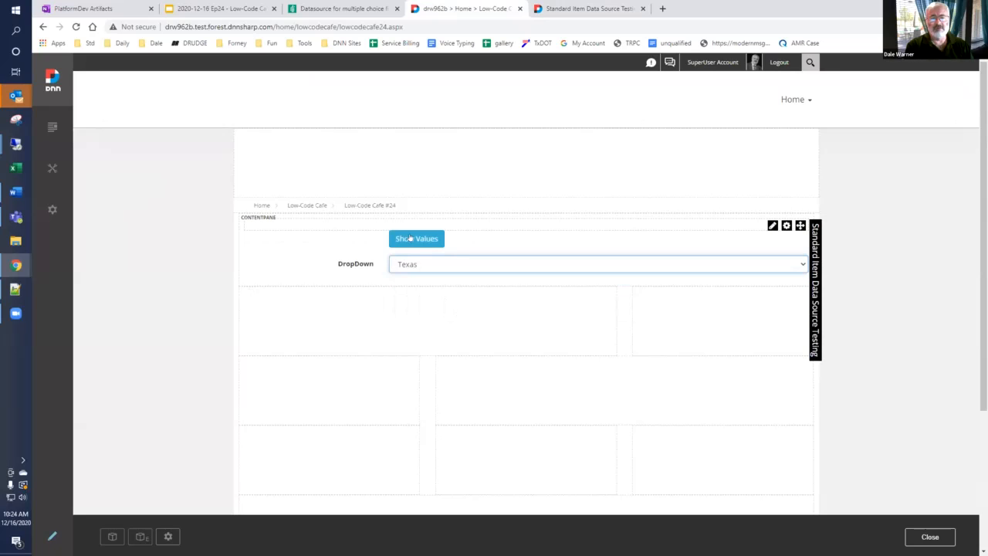
left_click(410, 241)
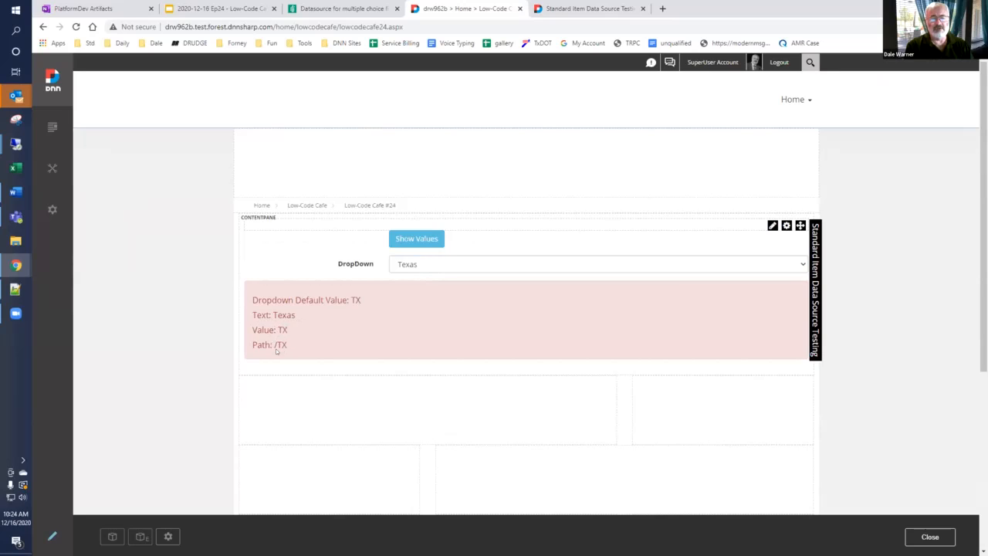
left_click(417, 268)
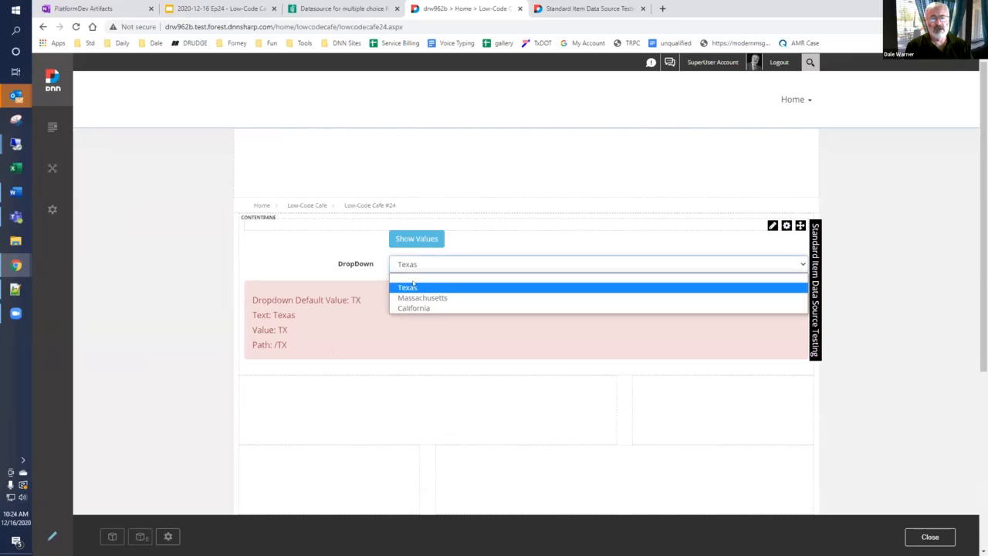
left_click(413, 295)
left_click(416, 241)
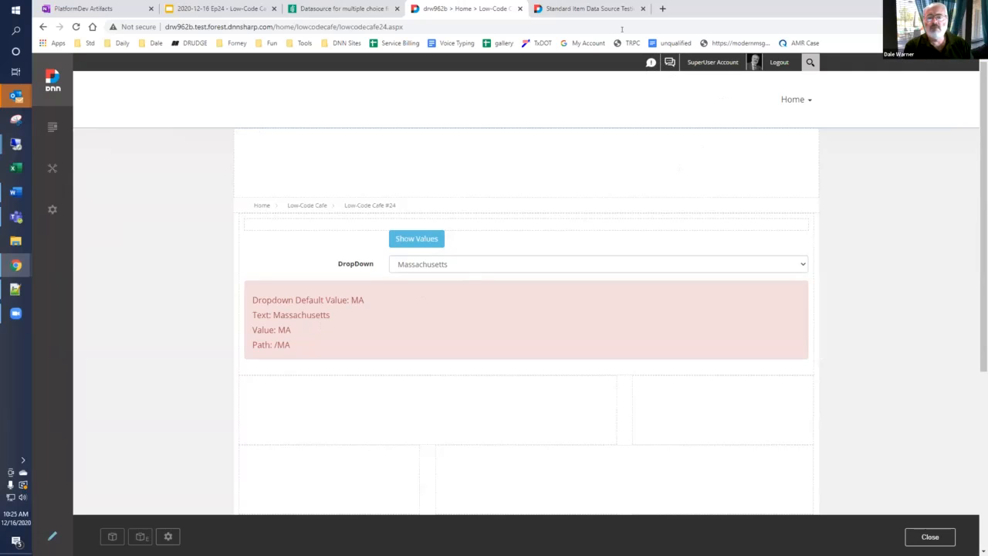
Step: Set the DropDown field's data source to DNN Users with the Registered Users role and save the form
left_click(591, 9)
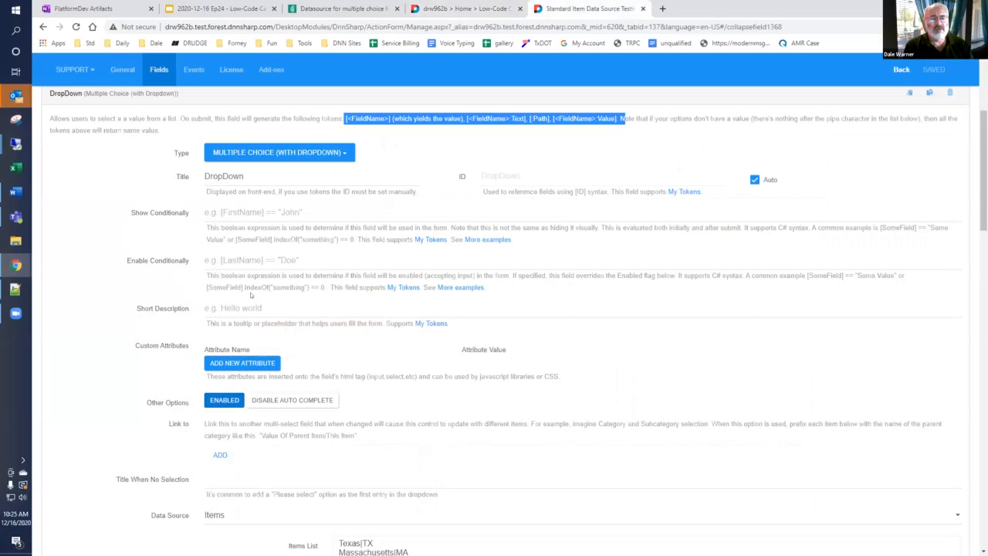
scroll(250, 294, "down", 3)
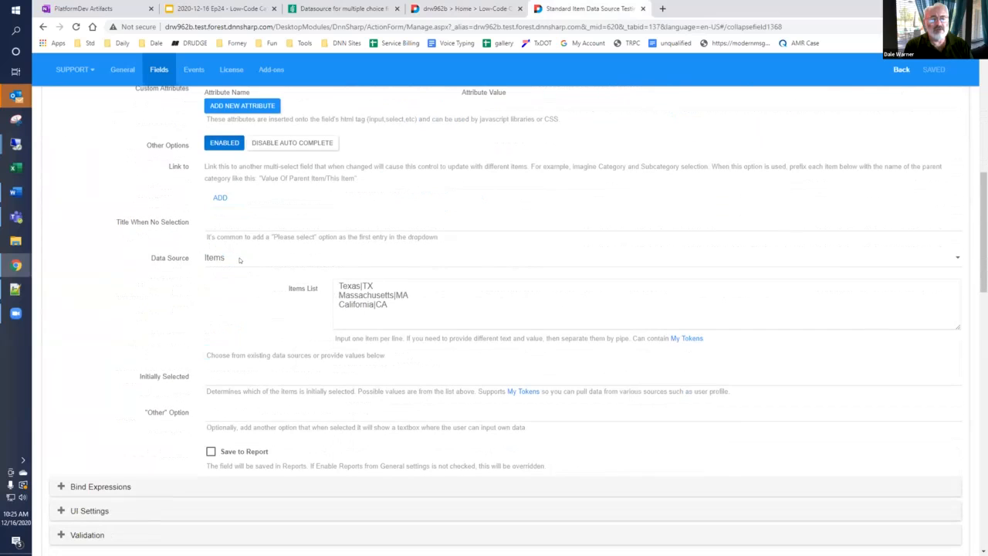
left_click(239, 260)
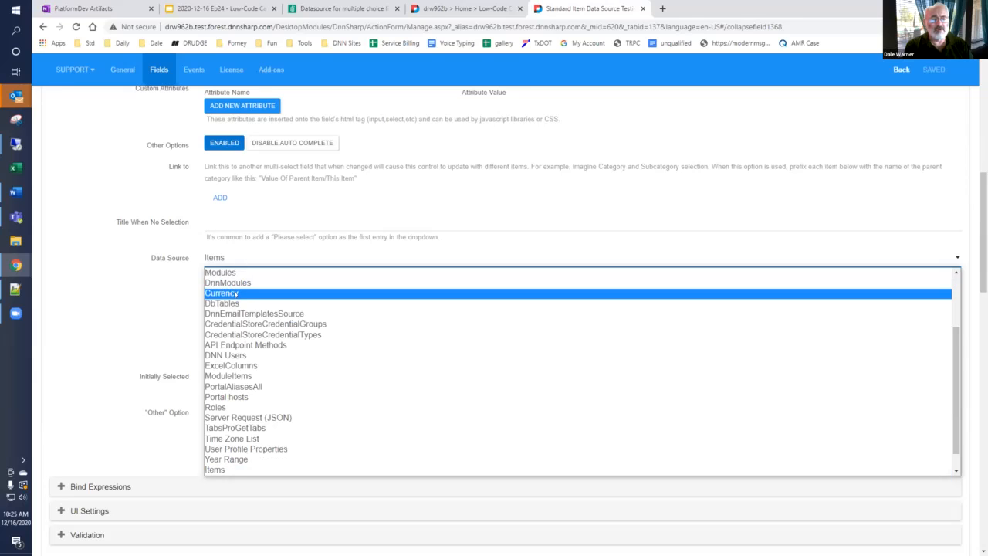
scroll(235, 294, "up", 2)
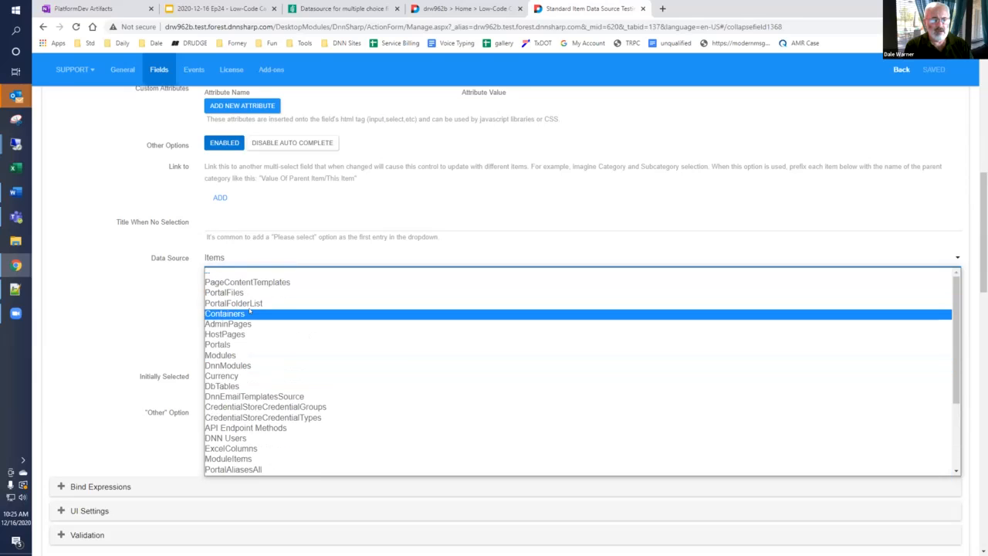
left_click(247, 438)
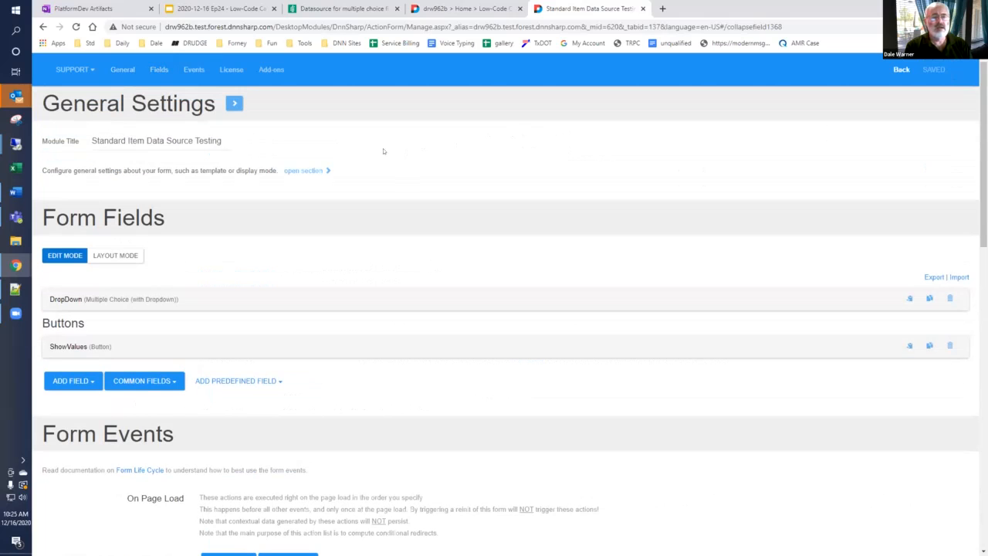
Step: Display the submitted values for the first user in the DropDown field on the live page and check the other listed users
left_click(422, 9)
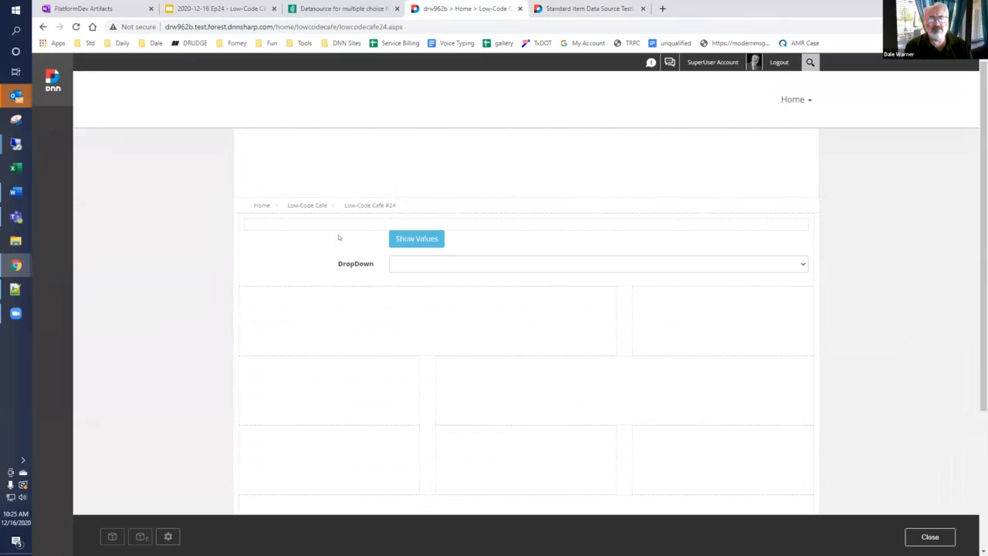
left_click(437, 263)
left_click(432, 284)
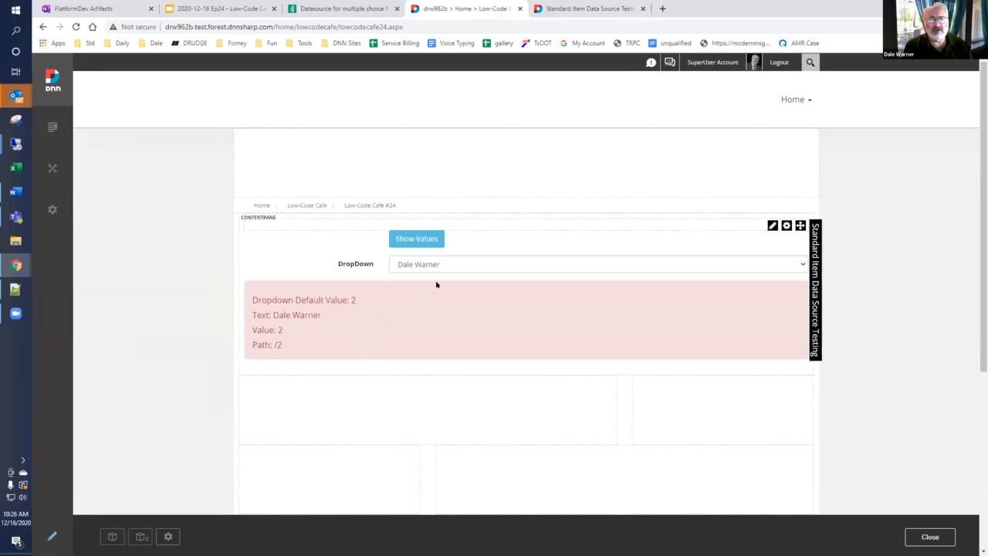
left_click(433, 266)
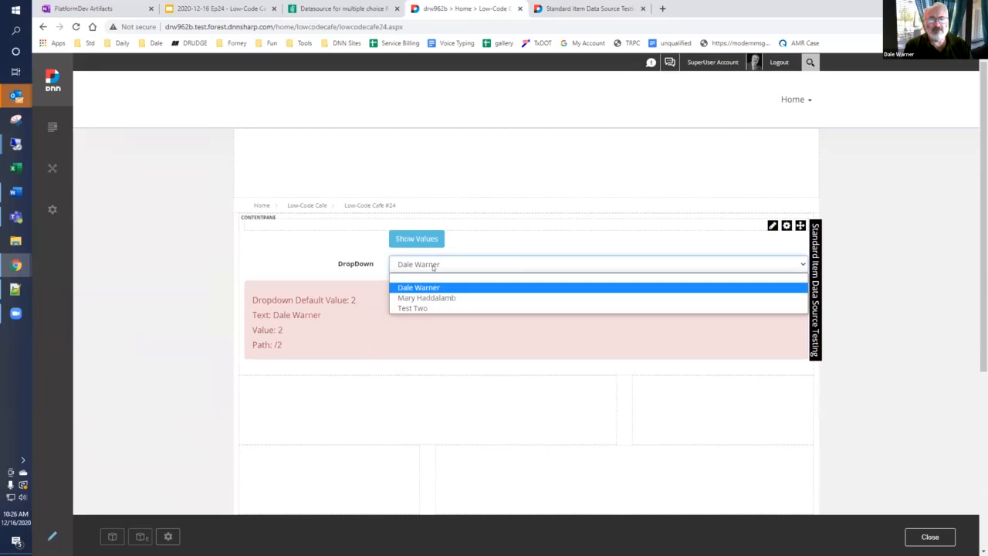
left_click(373, 302)
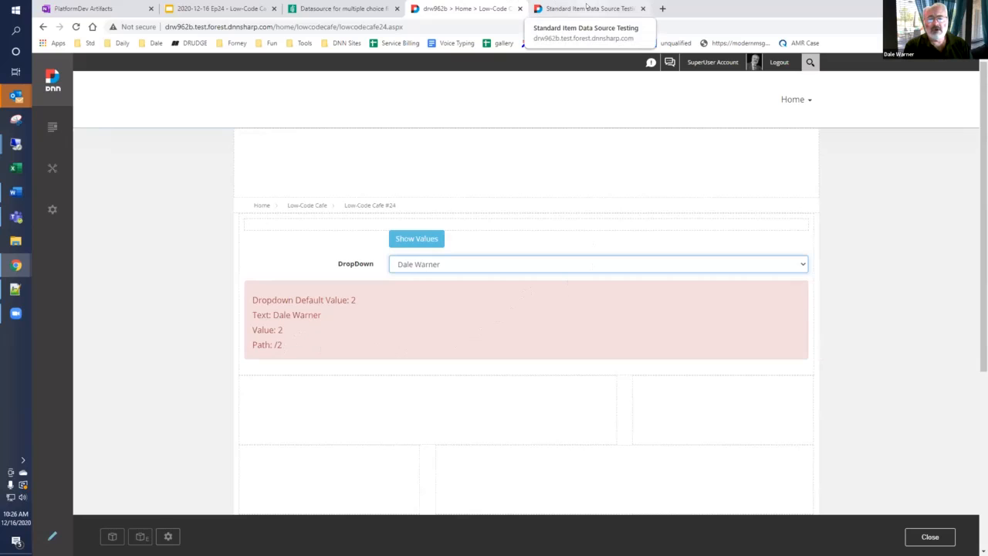
Step: Change the DropDown field's type to Multiple Choice (with Checkboxes) in the form settings and save the form
left_click(587, 8)
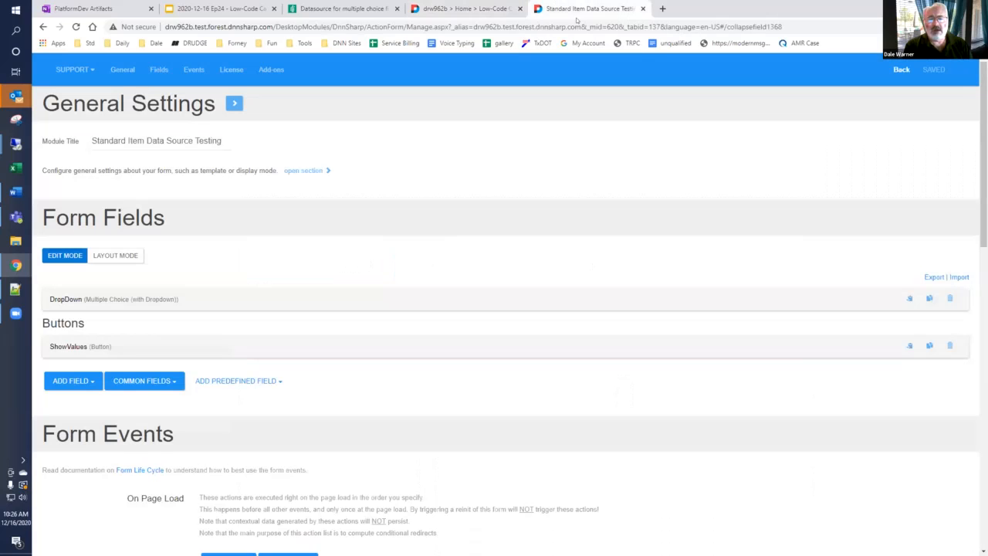
left_click(114, 301)
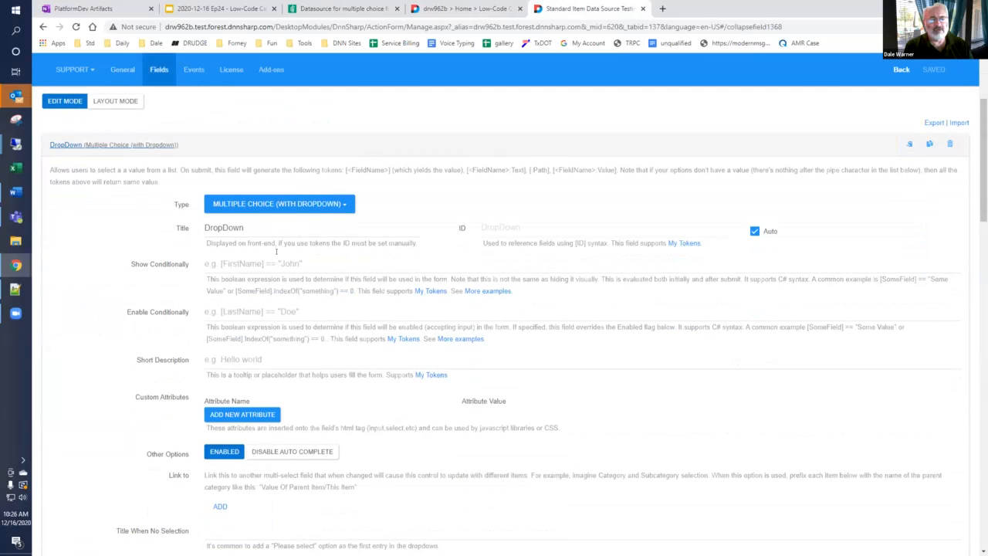
scroll(267, 355, "down", 3)
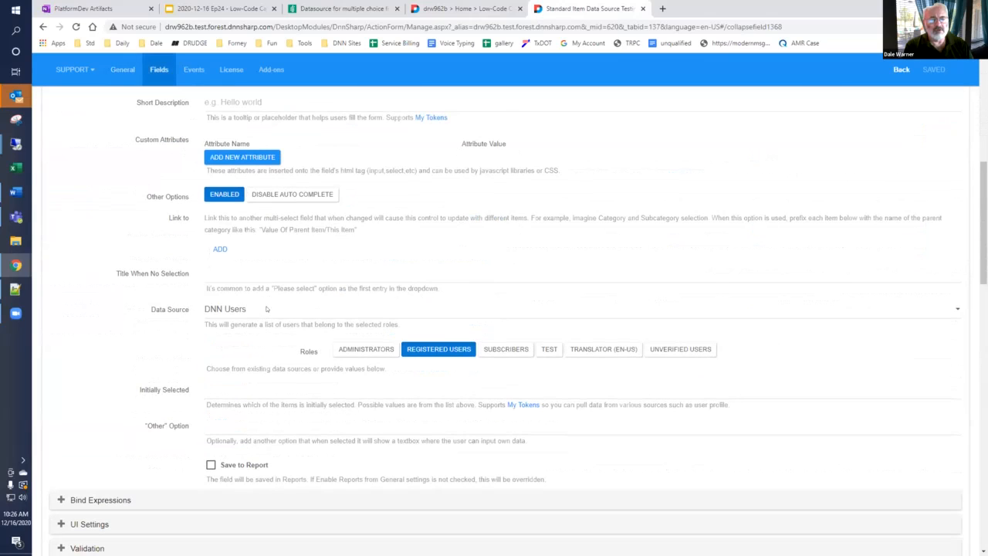
left_click(267, 309)
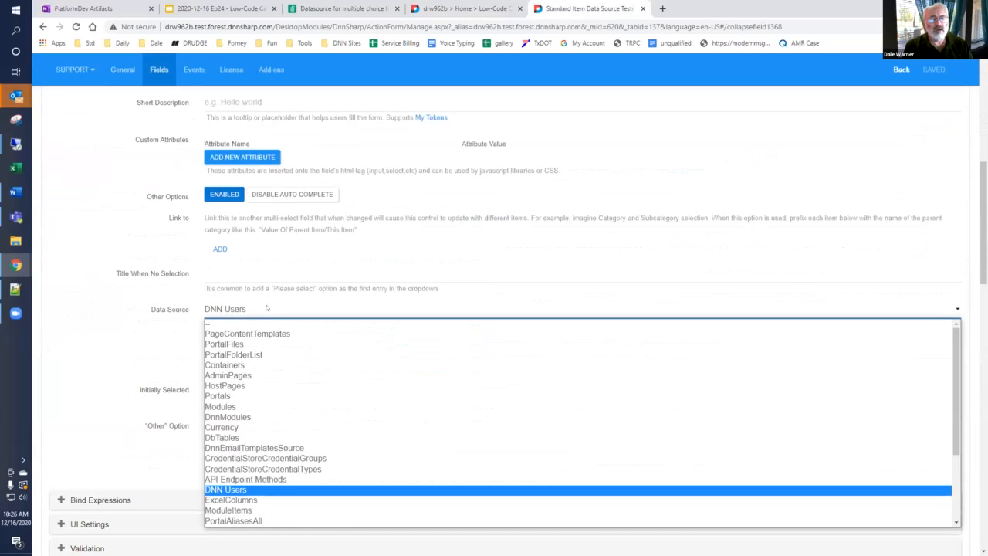
left_click(268, 301)
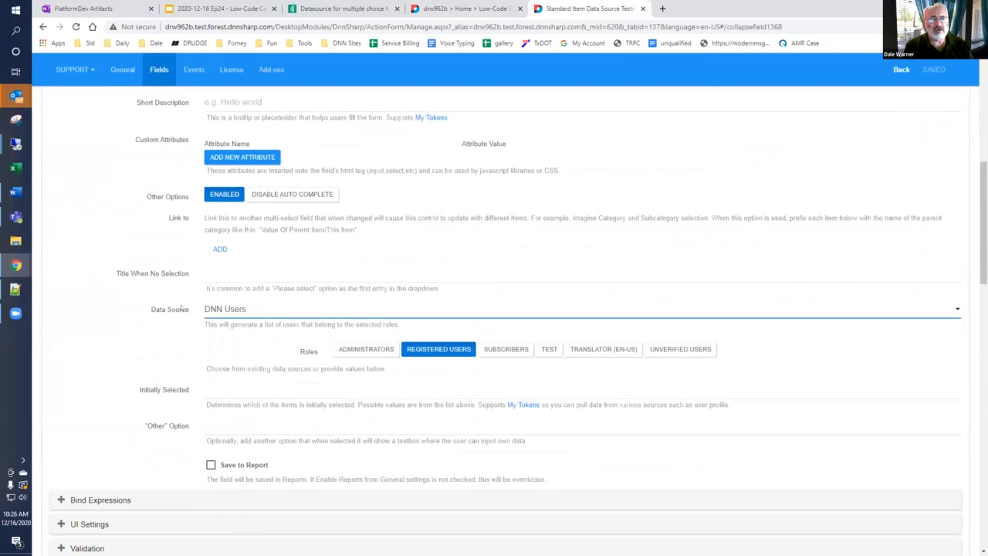
scroll(319, 237, "up", 4)
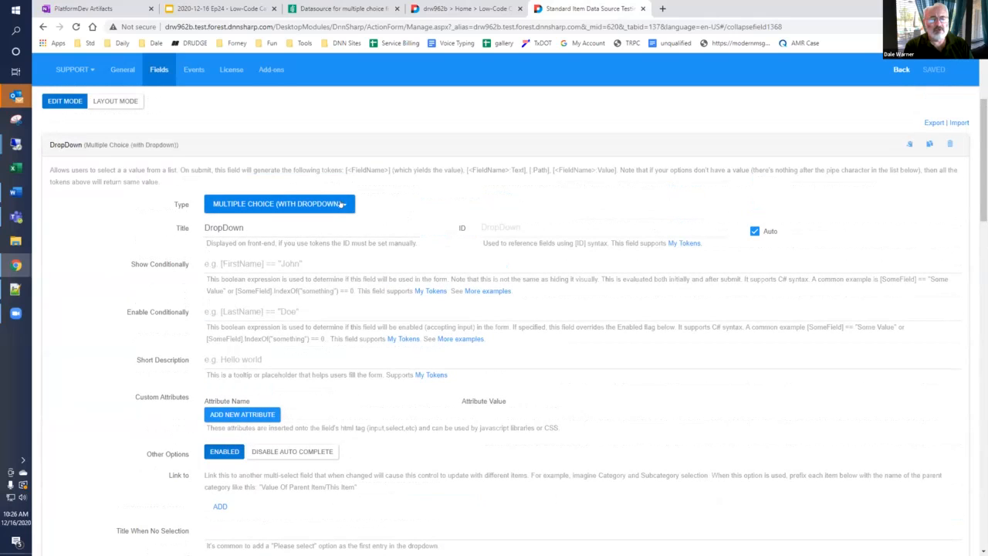
left_click(340, 203)
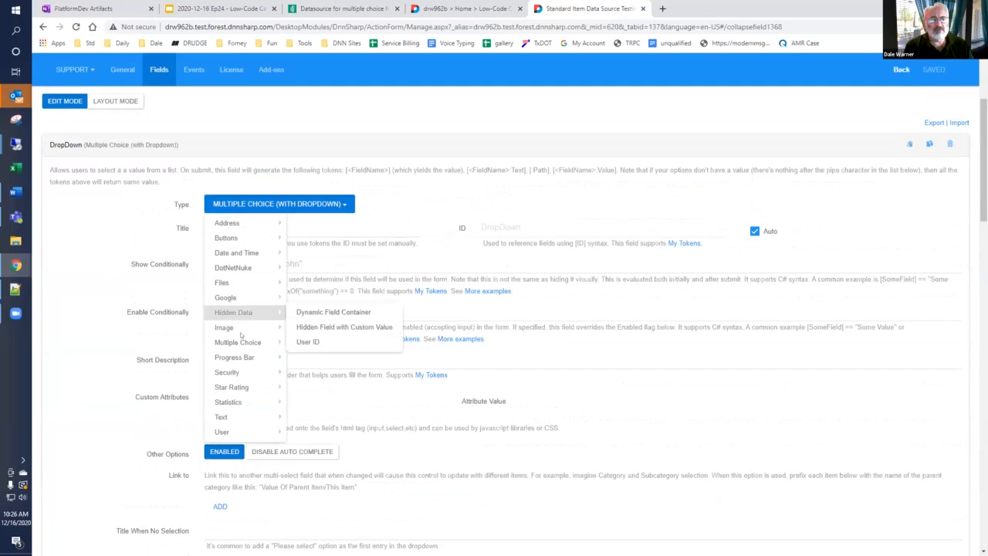
mouse_move(254, 342)
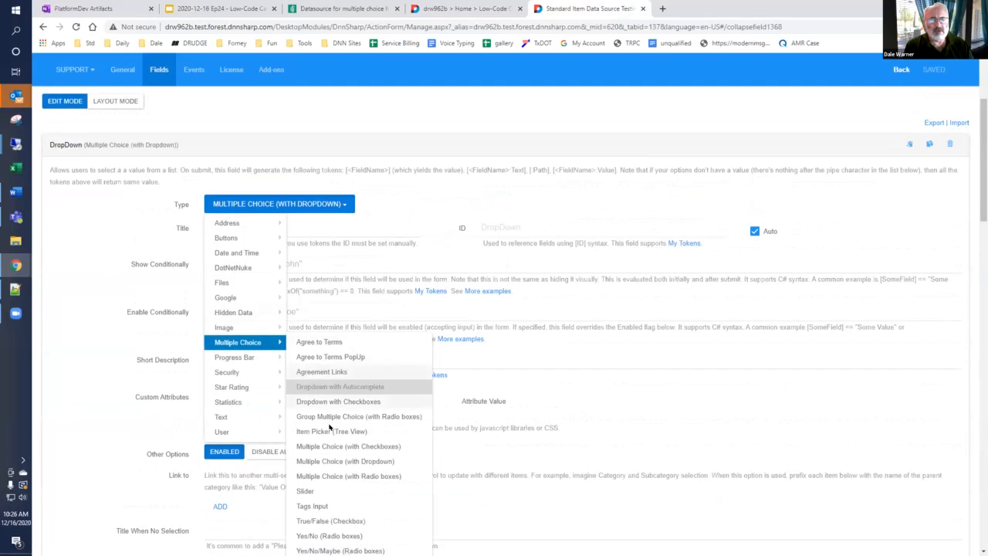
left_click(342, 447)
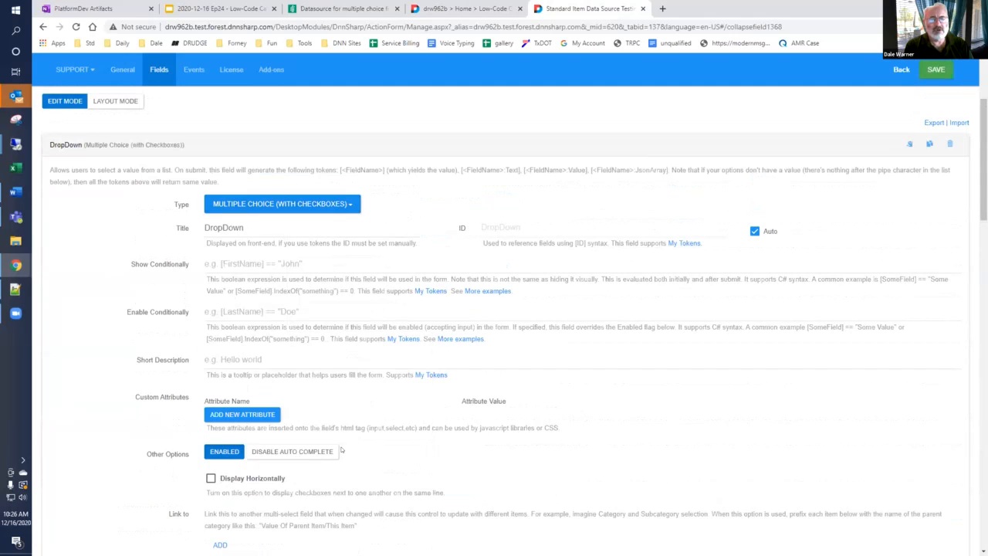
left_click(936, 70)
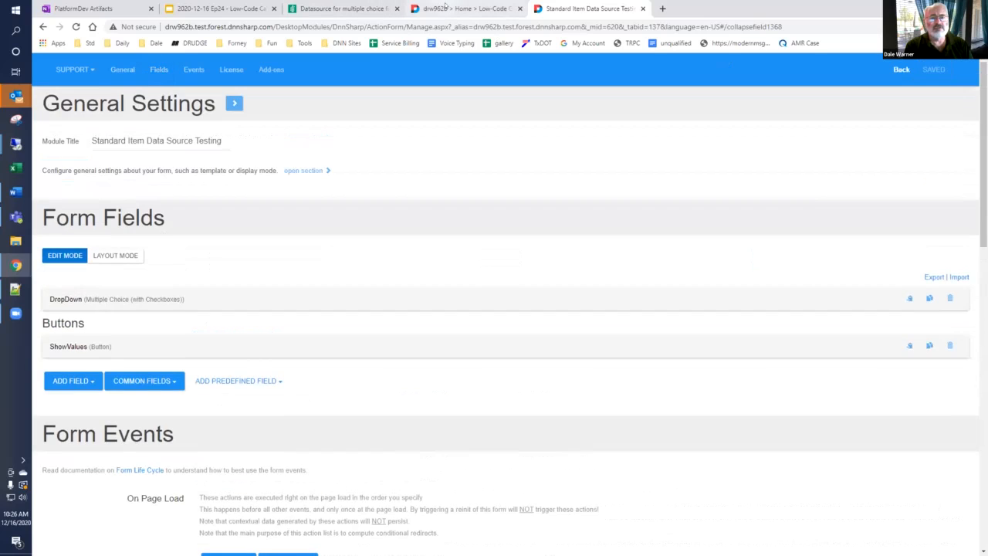
Step: Reload the Low-Code Cafe #24 page, tick all three users and display their submitted values, examining the Value token's format
left_click(463, 9)
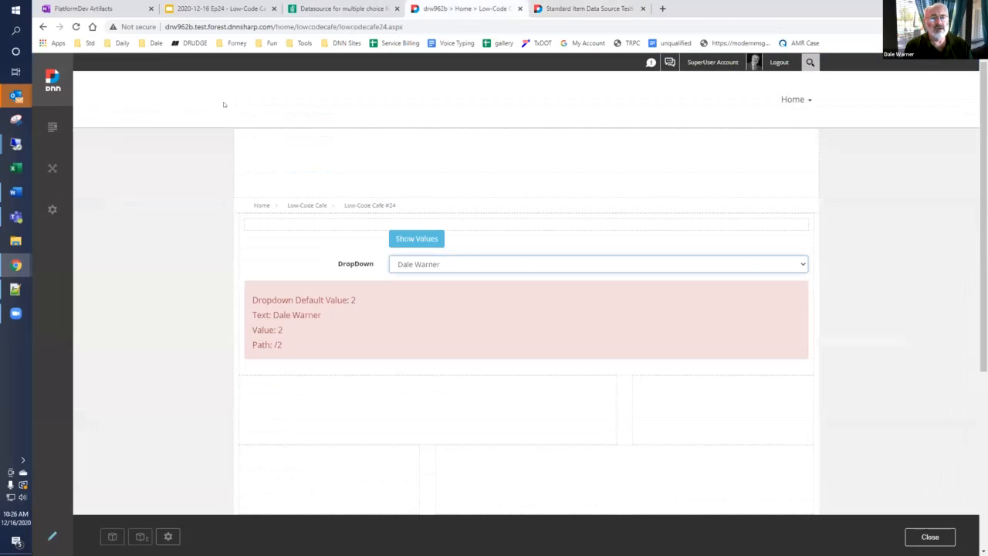
left_click(76, 26)
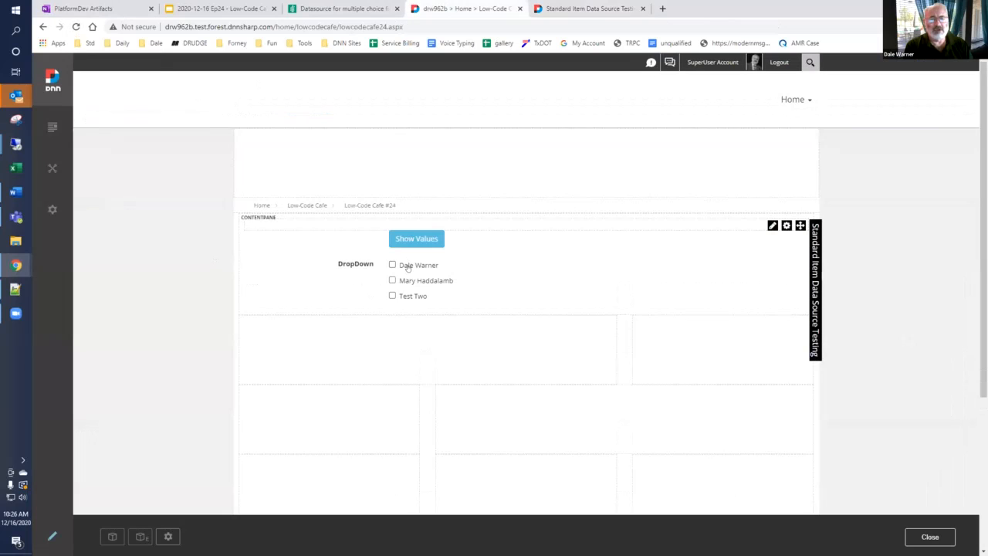
left_click(392, 266)
left_click(392, 280)
left_click(392, 296)
left_click(407, 244)
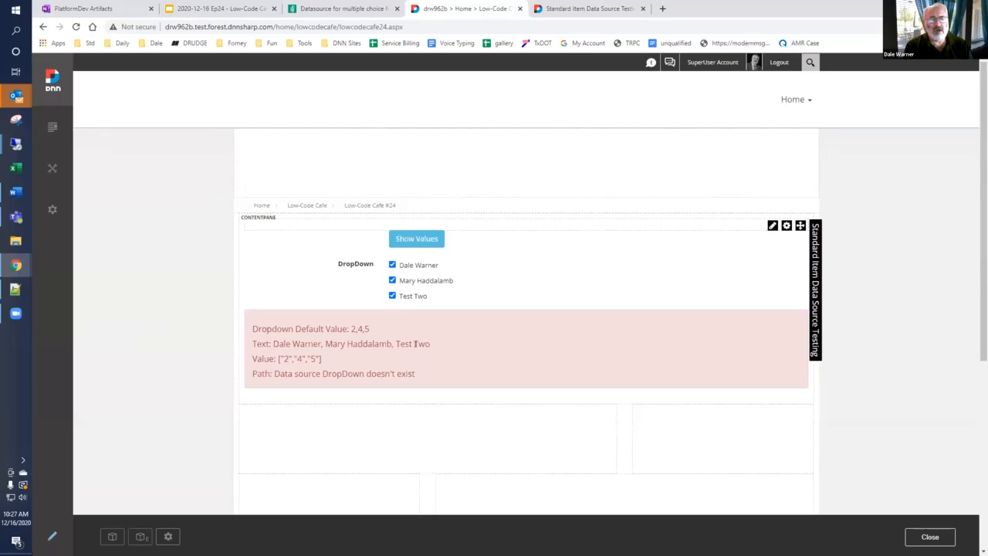
left_click_drag(324, 359, 276, 359)
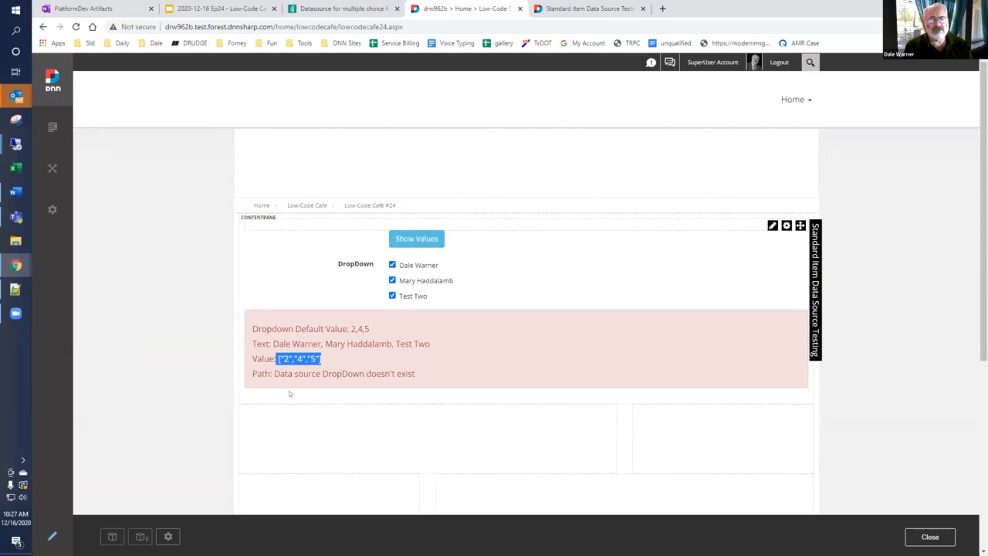
left_click(260, 359)
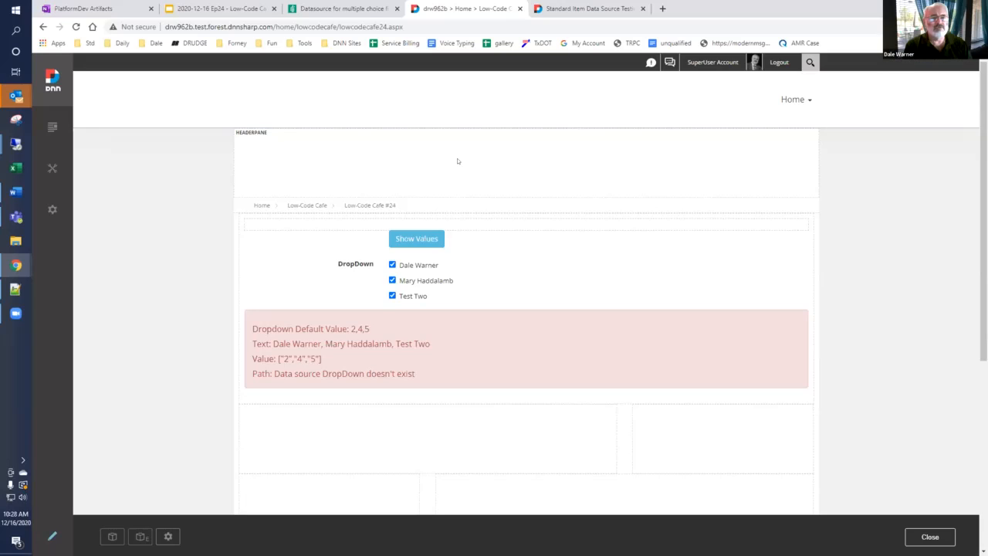
Step: Review the documentation's back-end note on Text and Value for multiple choice fields and return to the Low-Code Cafe presentation
left_click(324, 10)
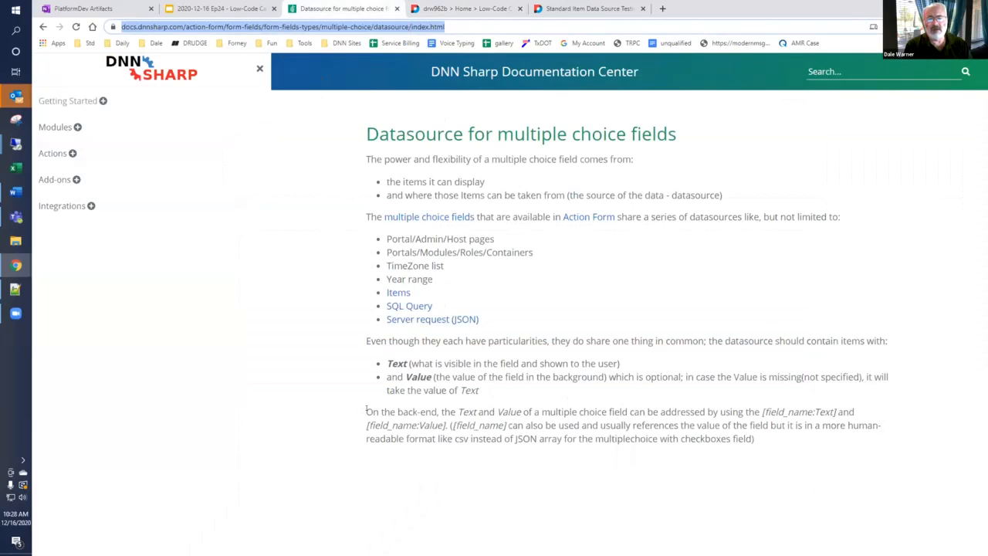
left_click_drag(366, 410, 755, 438)
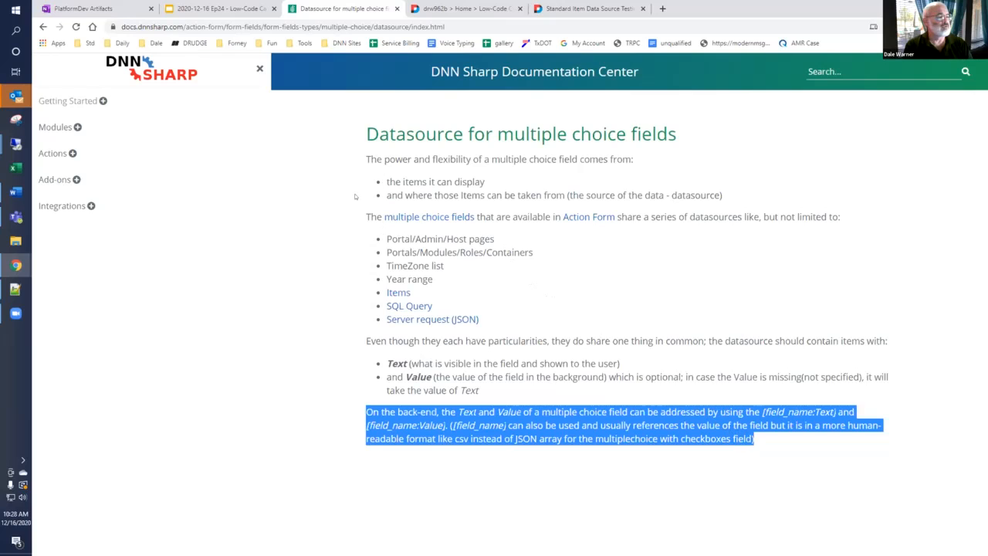
left_click(217, 9)
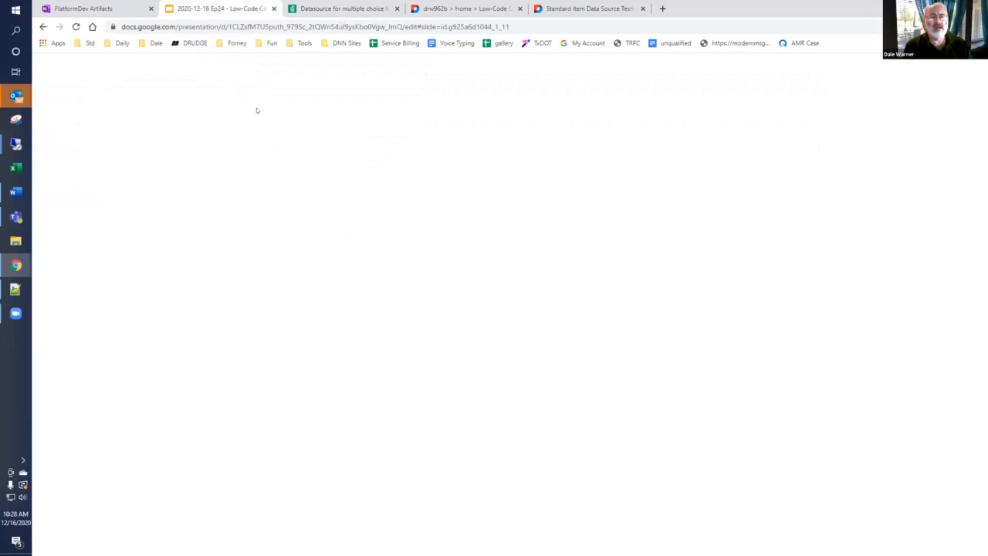